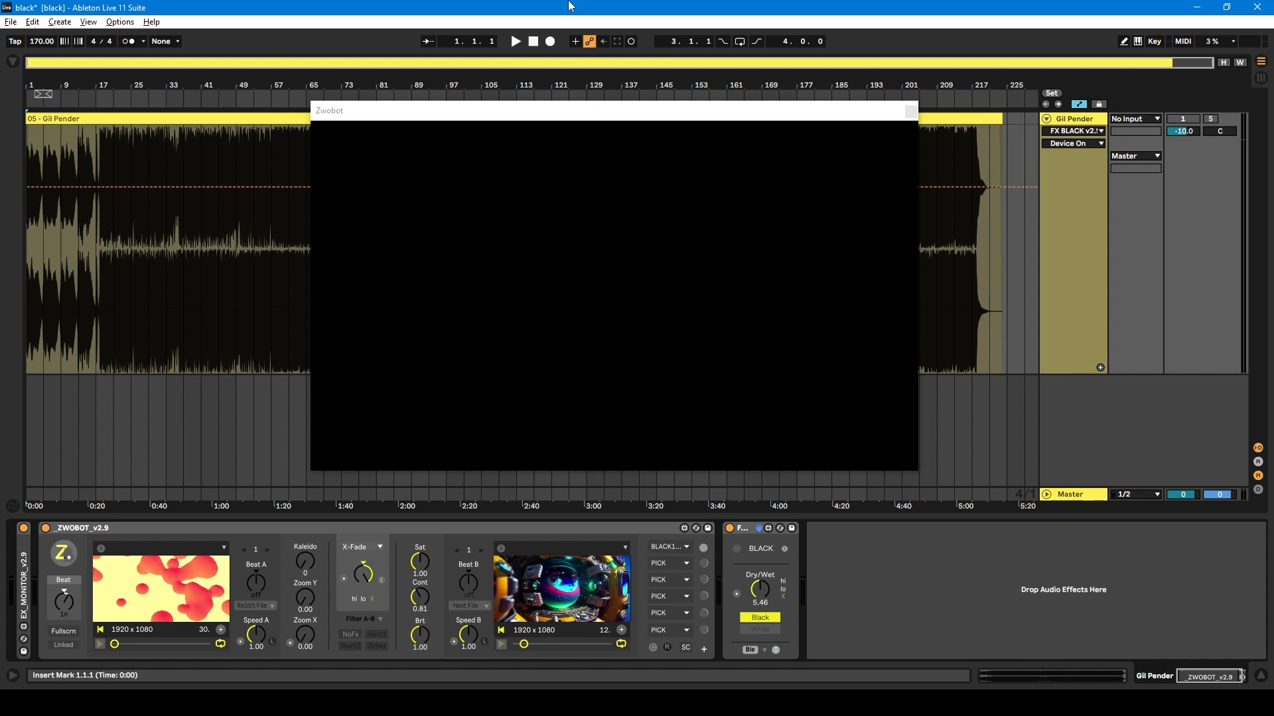
# - Start playback and turn the Black effect's Dry/Wet down to 0.00, then up to about 11
pyautogui.click(516, 41)
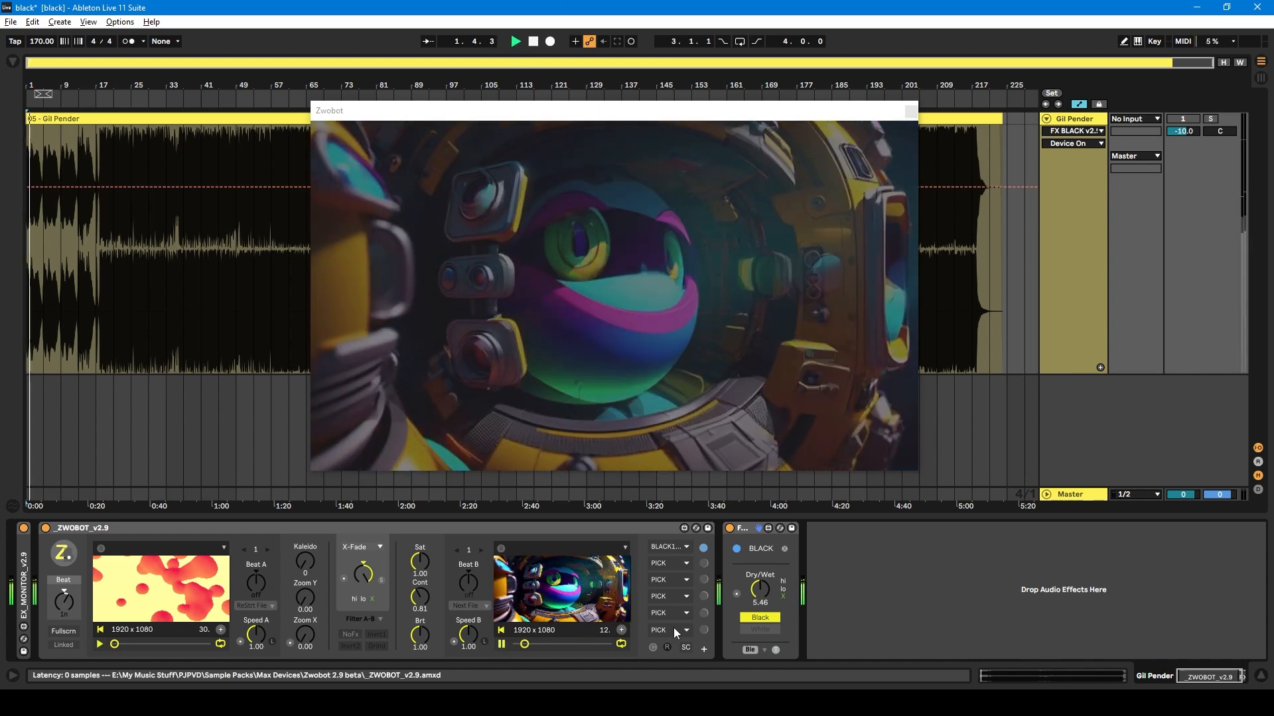
pyautogui.moveTo(755, 600); pyautogui.dragTo(755, 642)
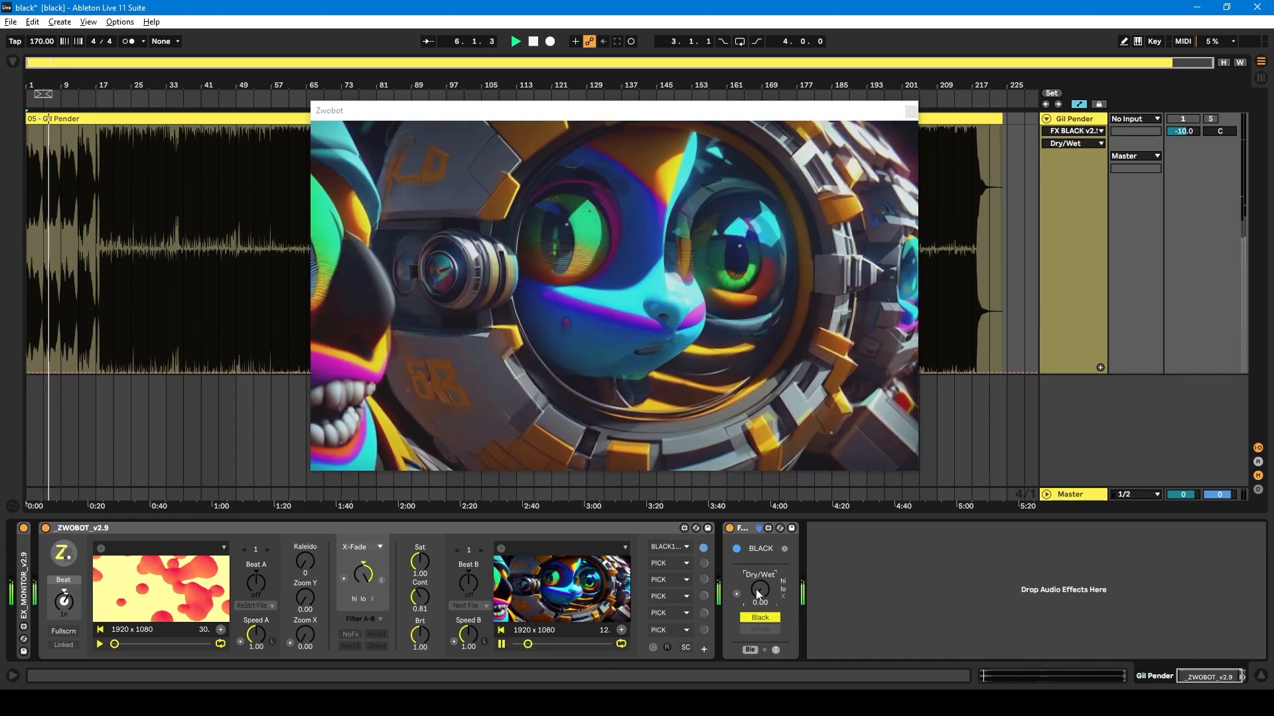
pyautogui.moveTo(758, 592); pyautogui.dragTo(758, 576)
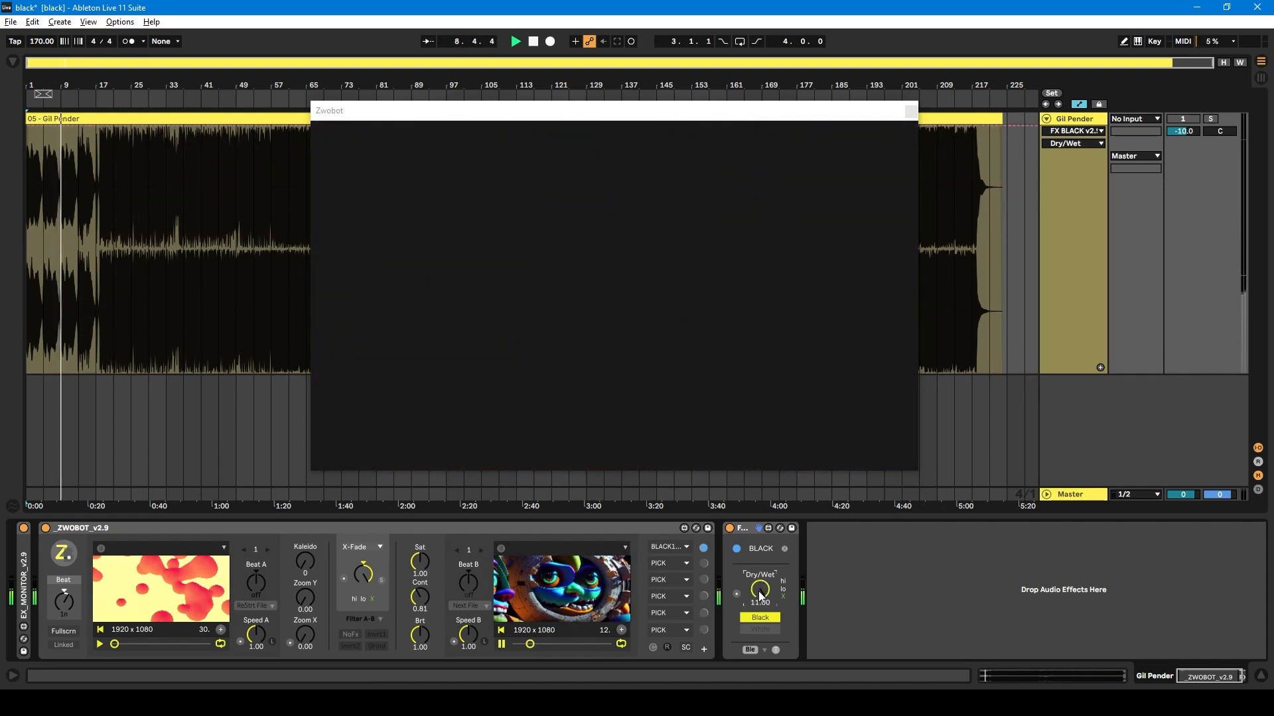
# - Try the Black effect's White mode, return it to Black, and turn Dry/Wet back down
pyautogui.click(766, 630)
pyautogui.click(754, 599)
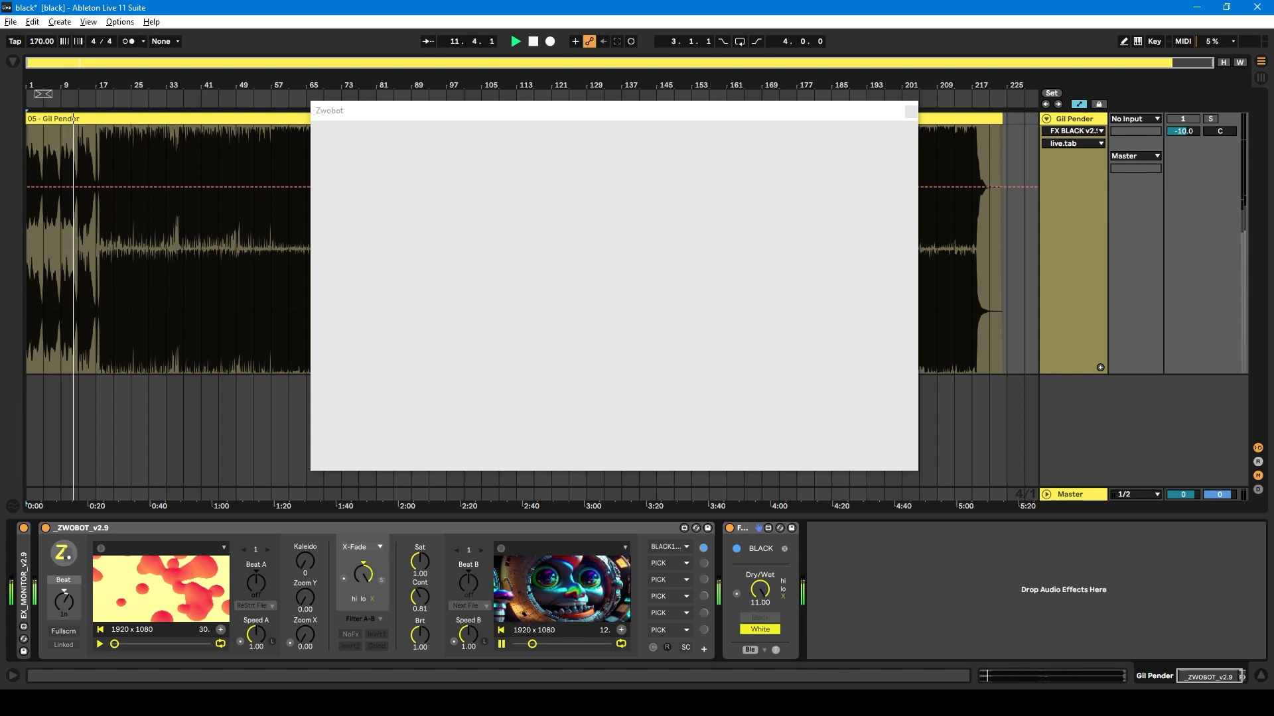
pyautogui.click(760, 618)
pyautogui.moveTo(763, 590); pyautogui.dragTo(763, 617)
# - Modulate Dry/Wet with the beat set to 1/4n, then with the hi audio band, and switch both modulations off
pyautogui.click(737, 593)
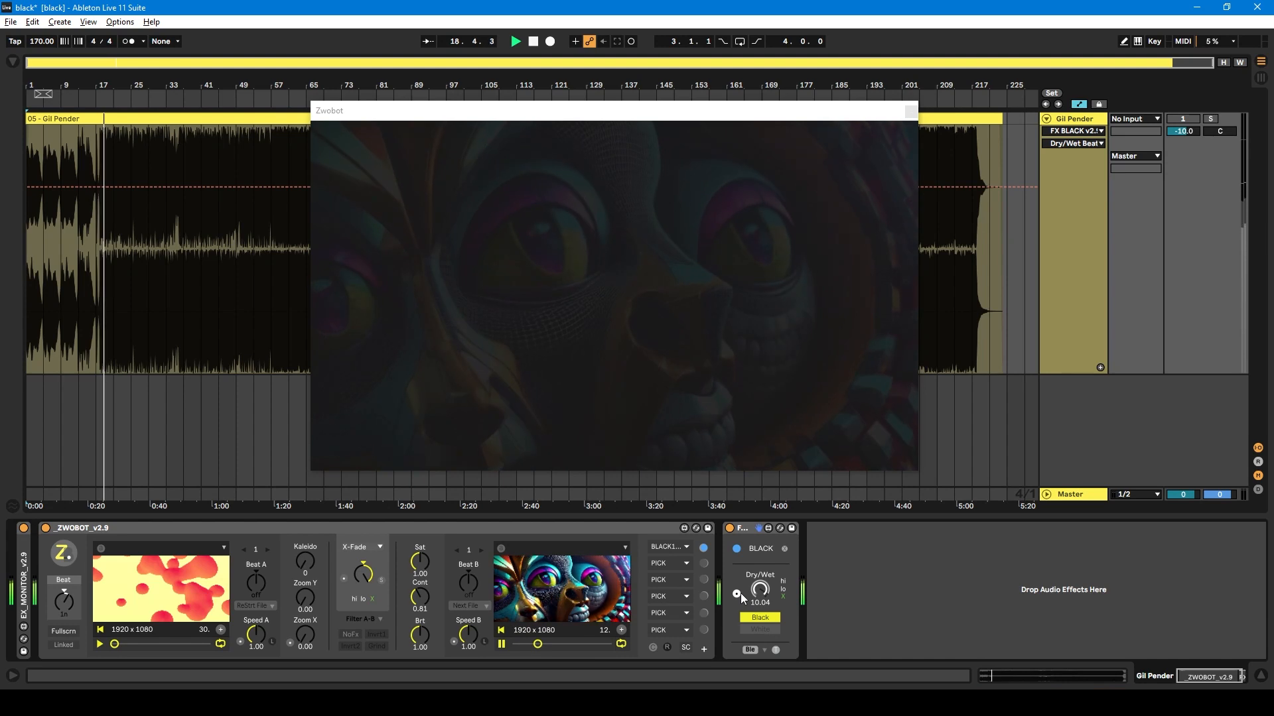
pyautogui.moveTo(64, 602); pyautogui.dragTo(64, 587)
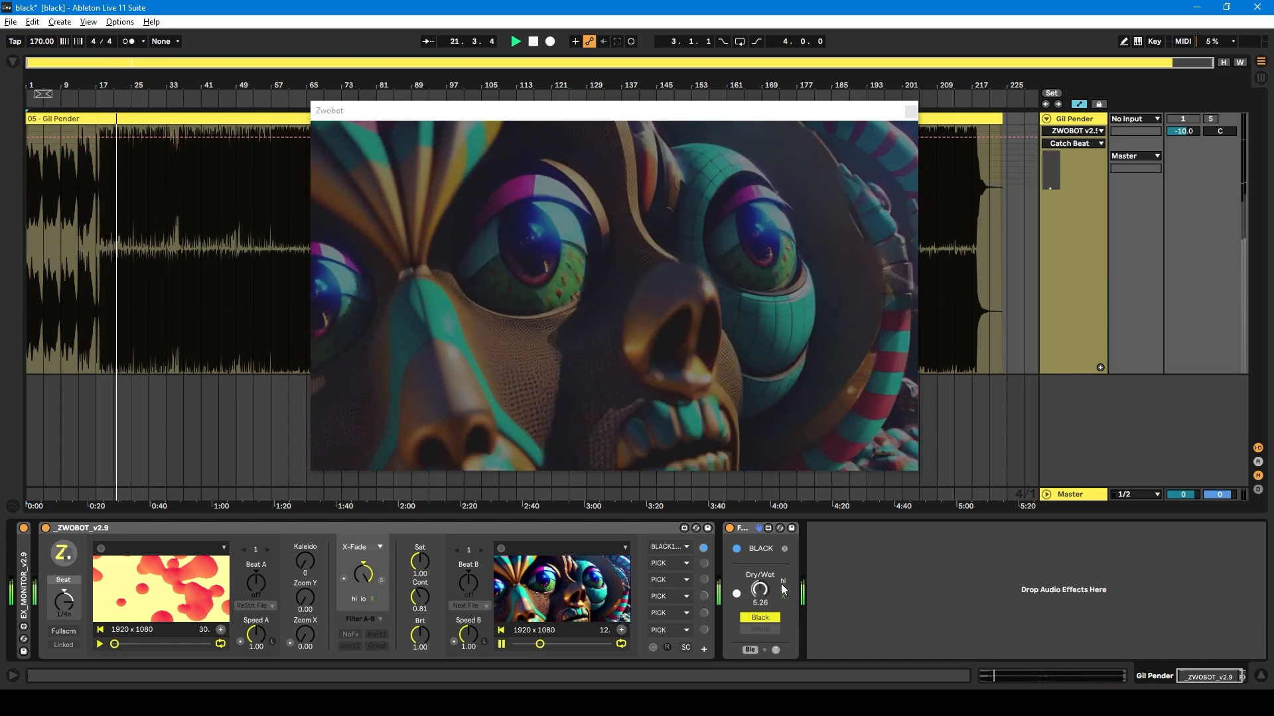
pyautogui.click(761, 593)
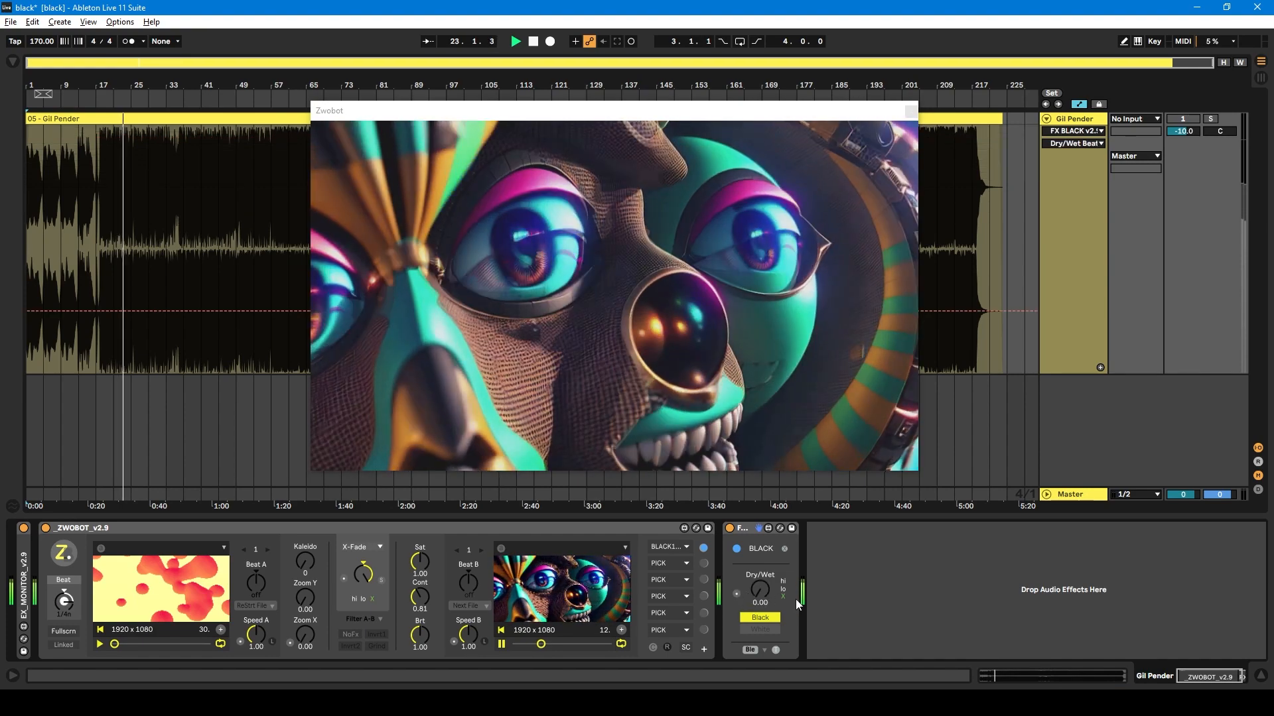
pyautogui.click(782, 583)
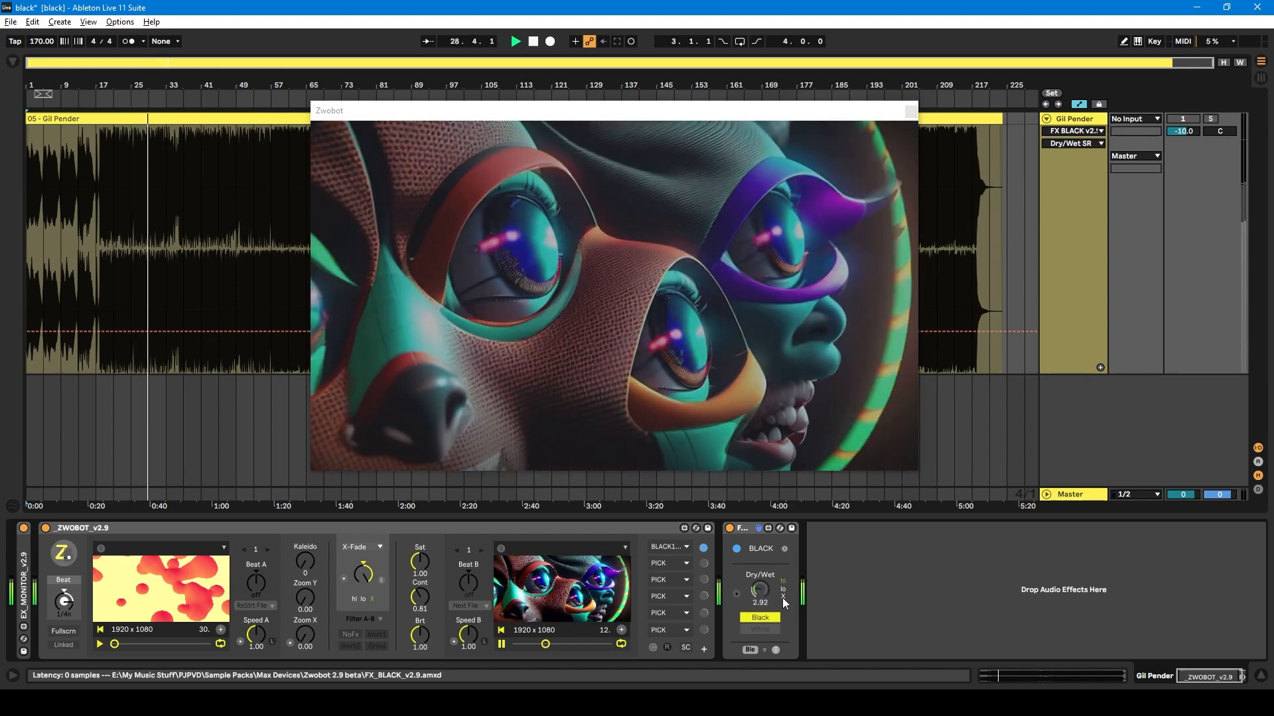
pyautogui.click(782, 597)
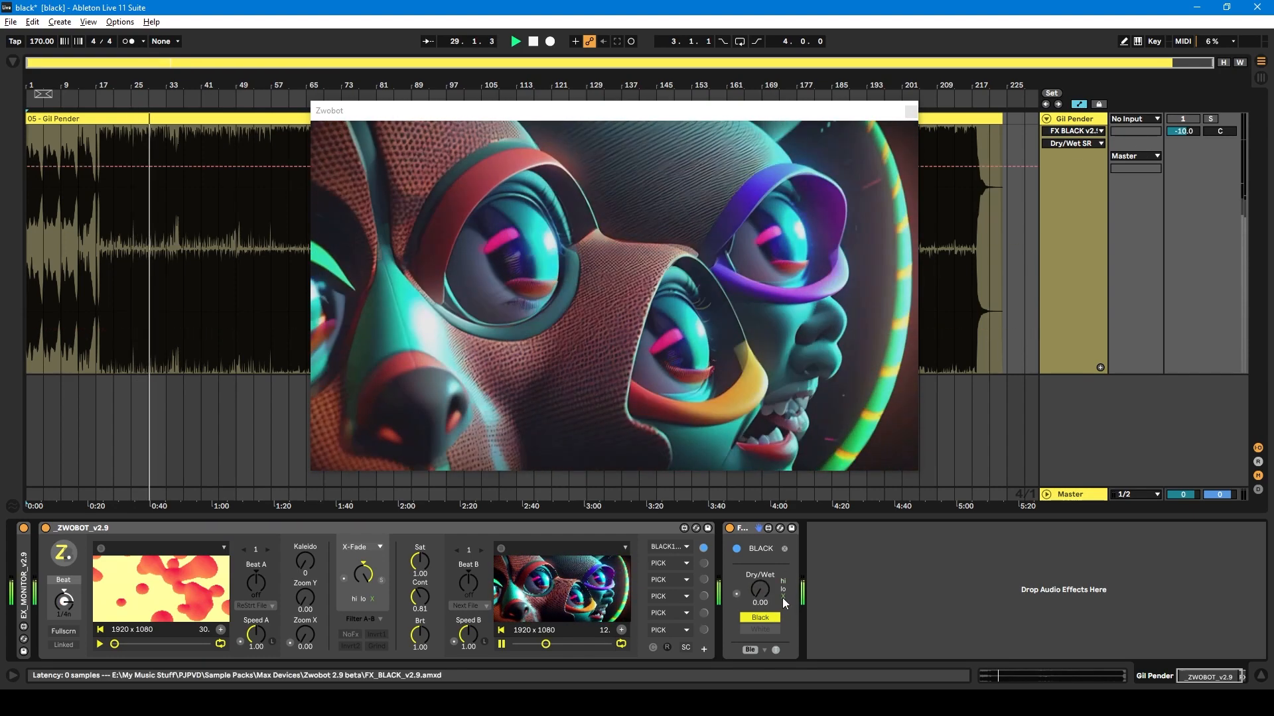
# - Try the Flip Contrast blend mode on the Black effect, then set it back to Blend Off
pyautogui.click(752, 650)
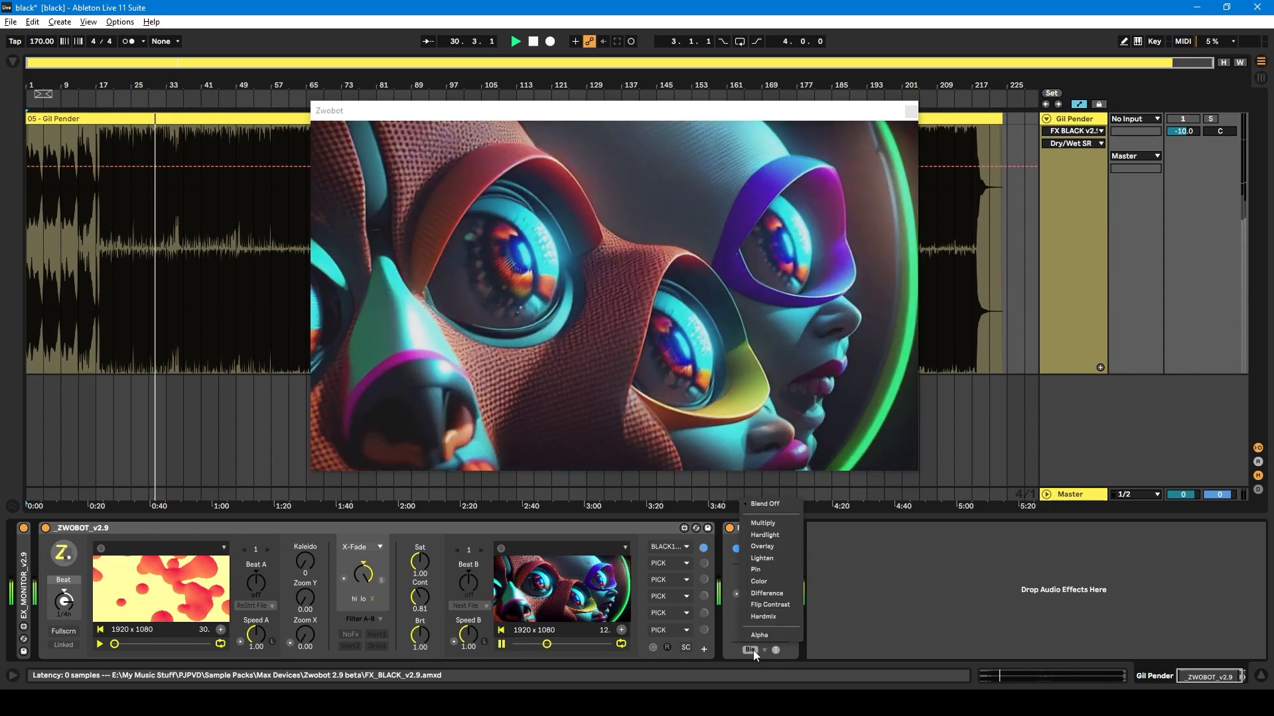
pyautogui.click(784, 606)
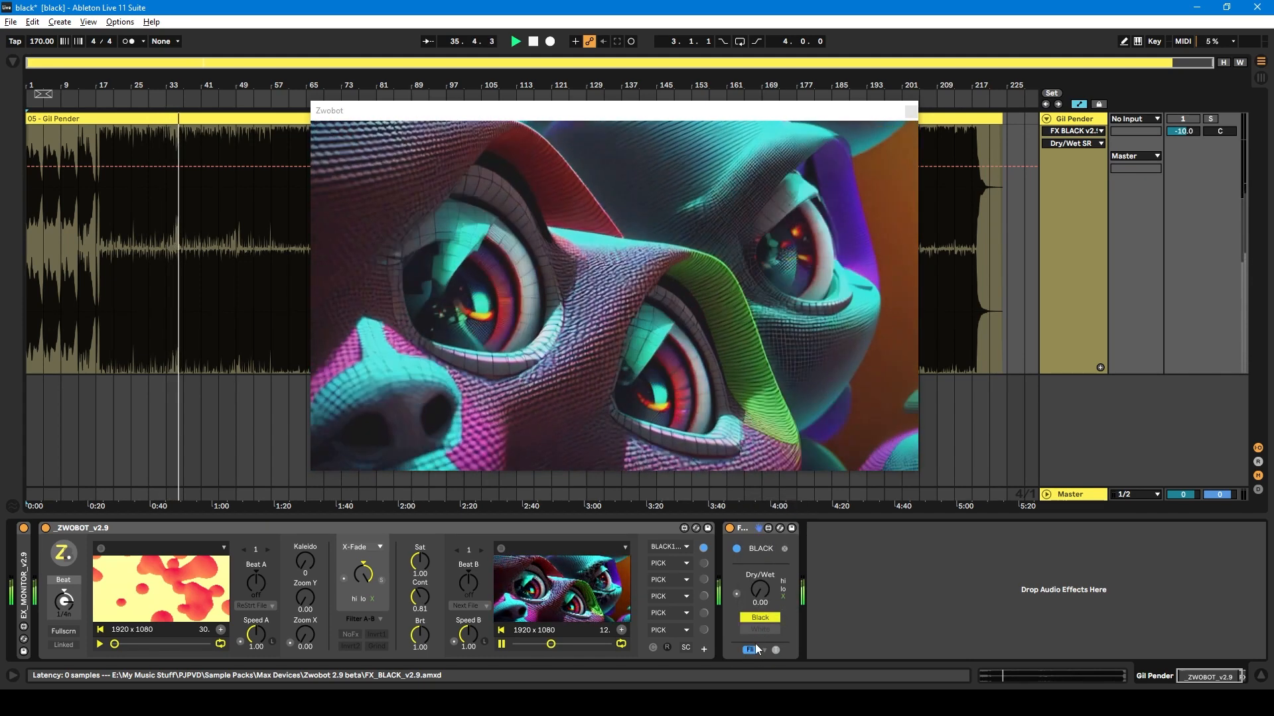
pyautogui.click(762, 629)
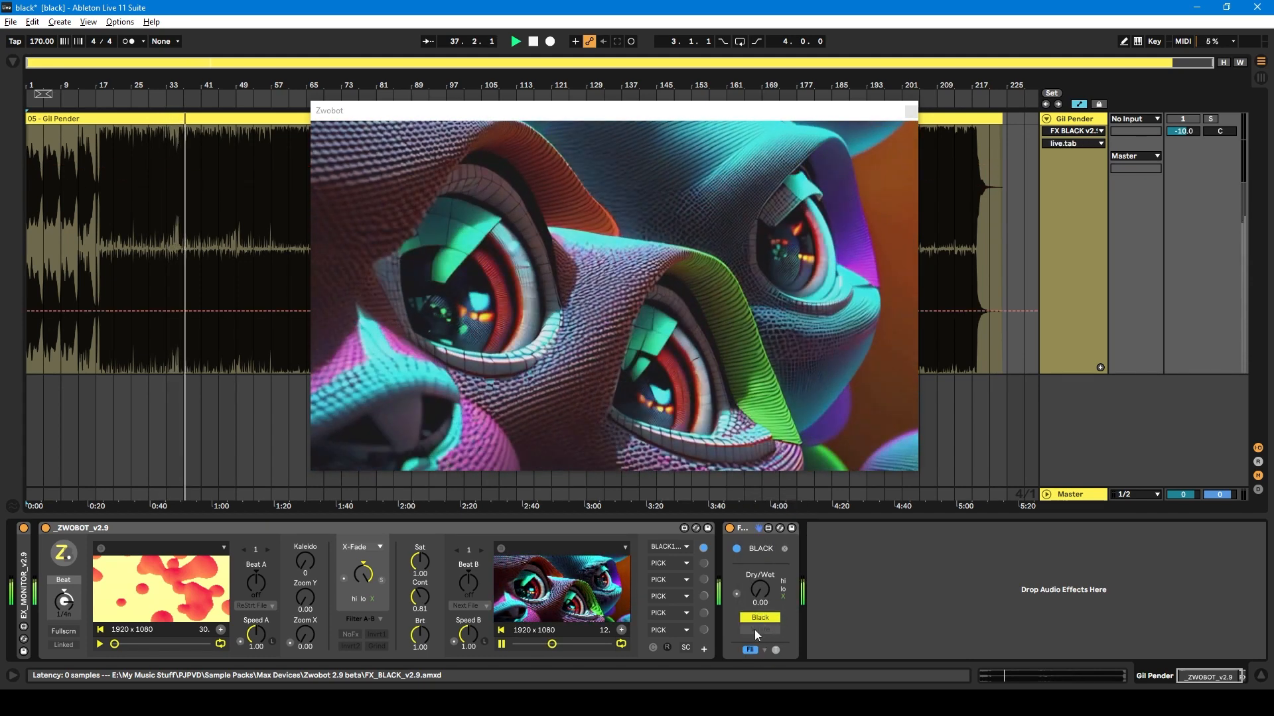
pyautogui.click(763, 651)
pyautogui.click(766, 506)
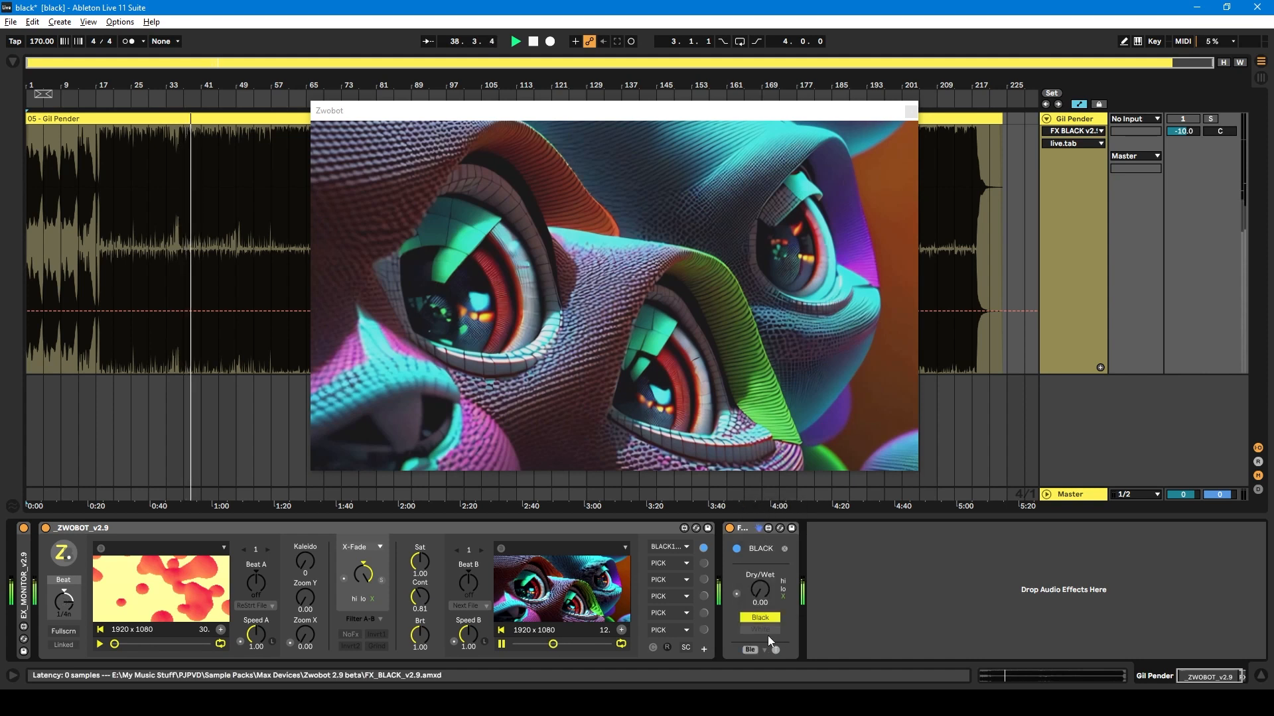
# - Enable texture resampling with Dry/Wet at 5.89, skip clip B ahead, and toggle resampling off and on to compare
pyautogui.click(776, 651)
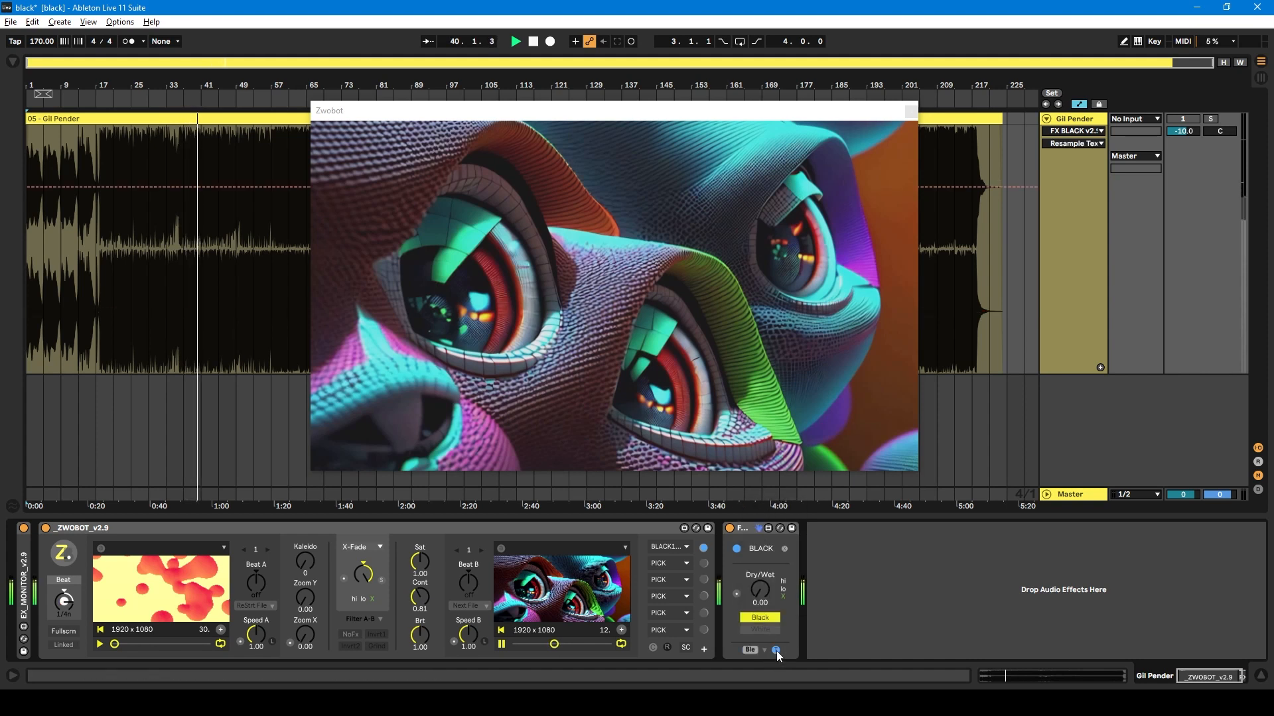
pyautogui.moveTo(762, 593); pyautogui.dragTo(761, 579)
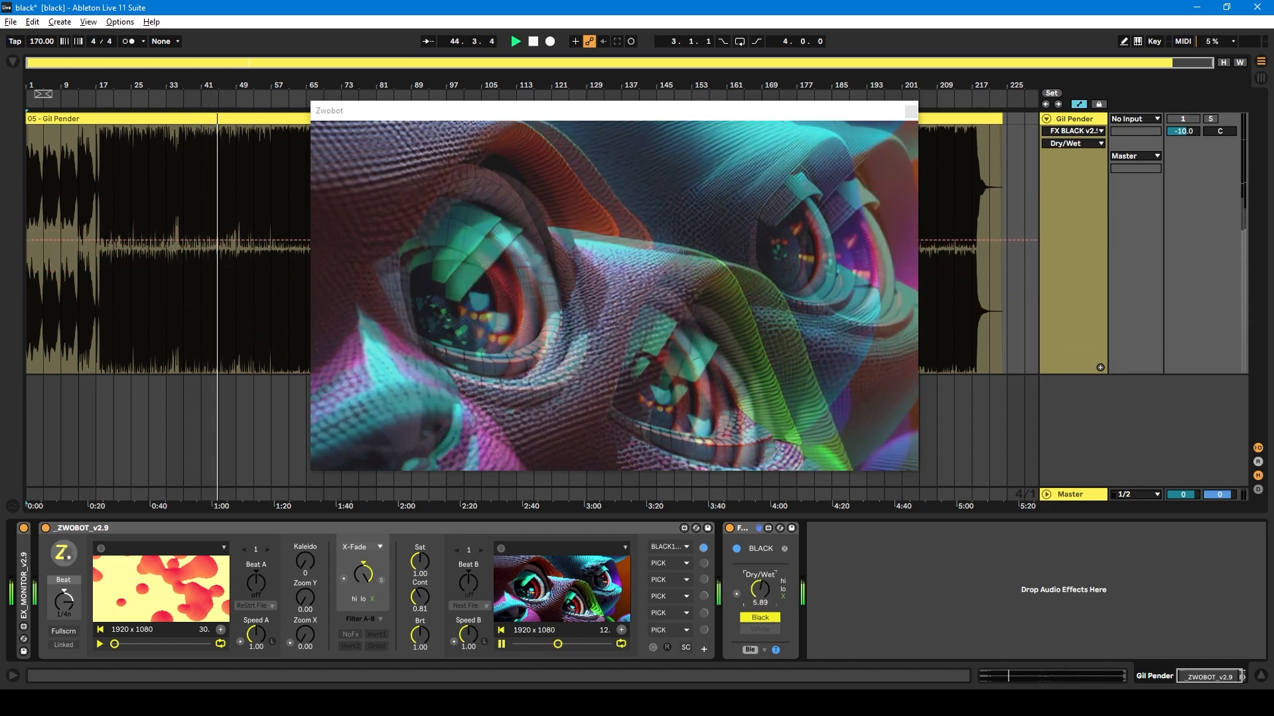
pyautogui.click(569, 645)
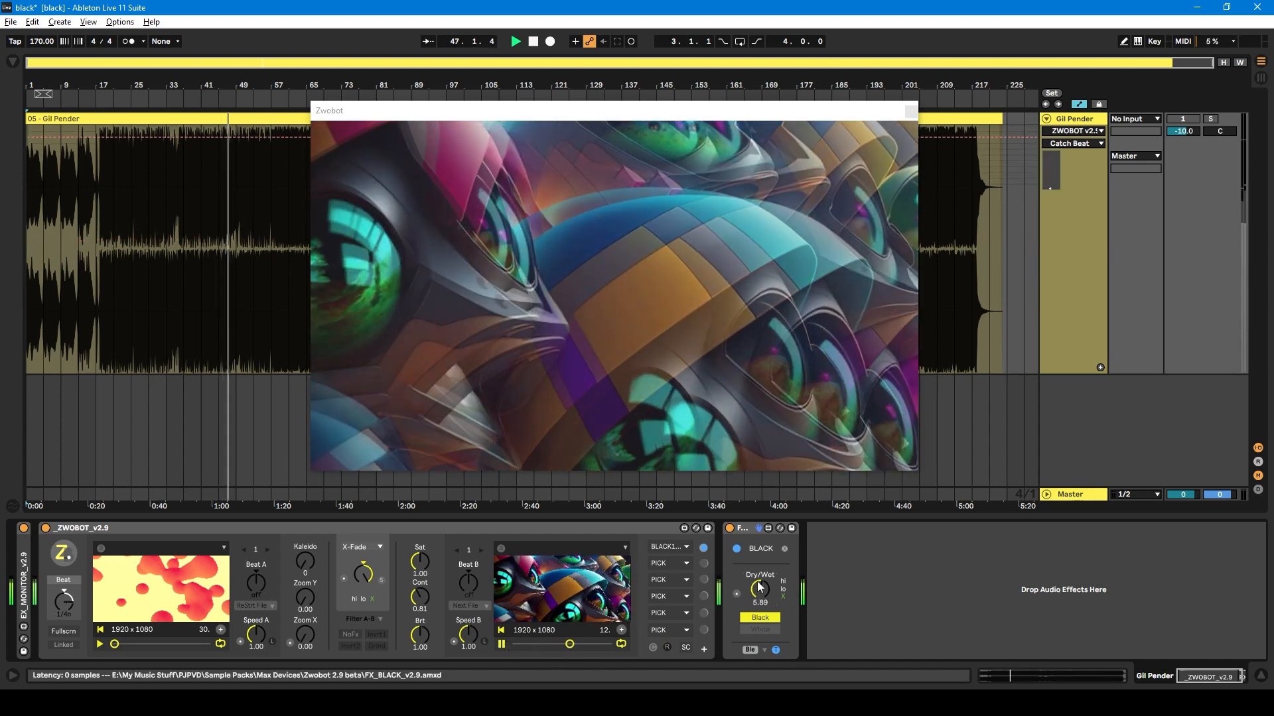
pyautogui.click(776, 650)
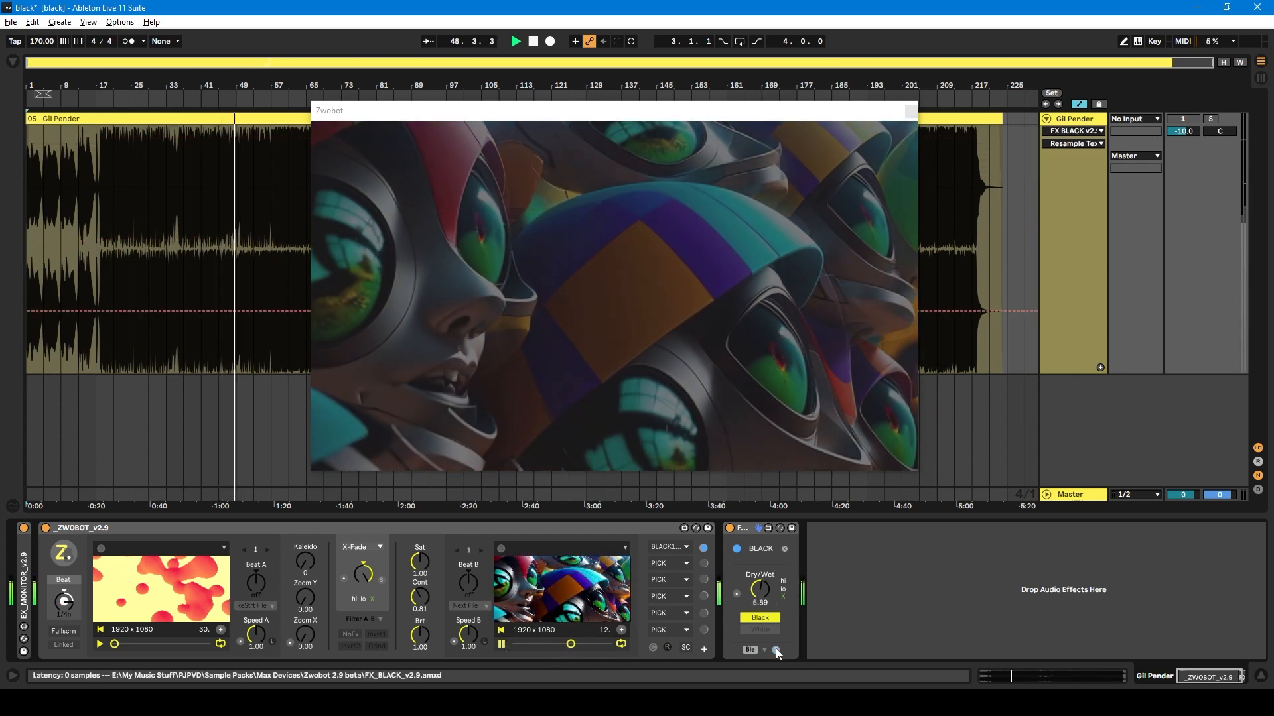
pyautogui.click(776, 651)
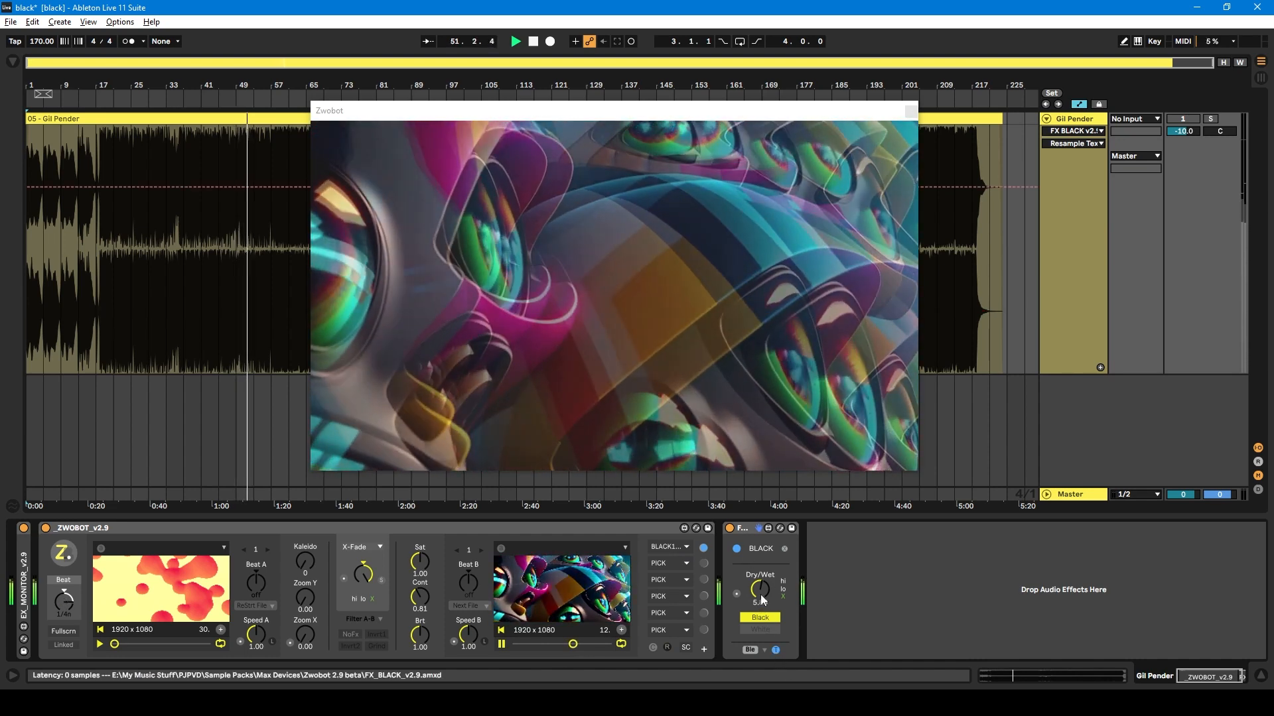
# - Alternate the Black effect between White and Black with resampling on, ending on White
pyautogui.click(766, 632)
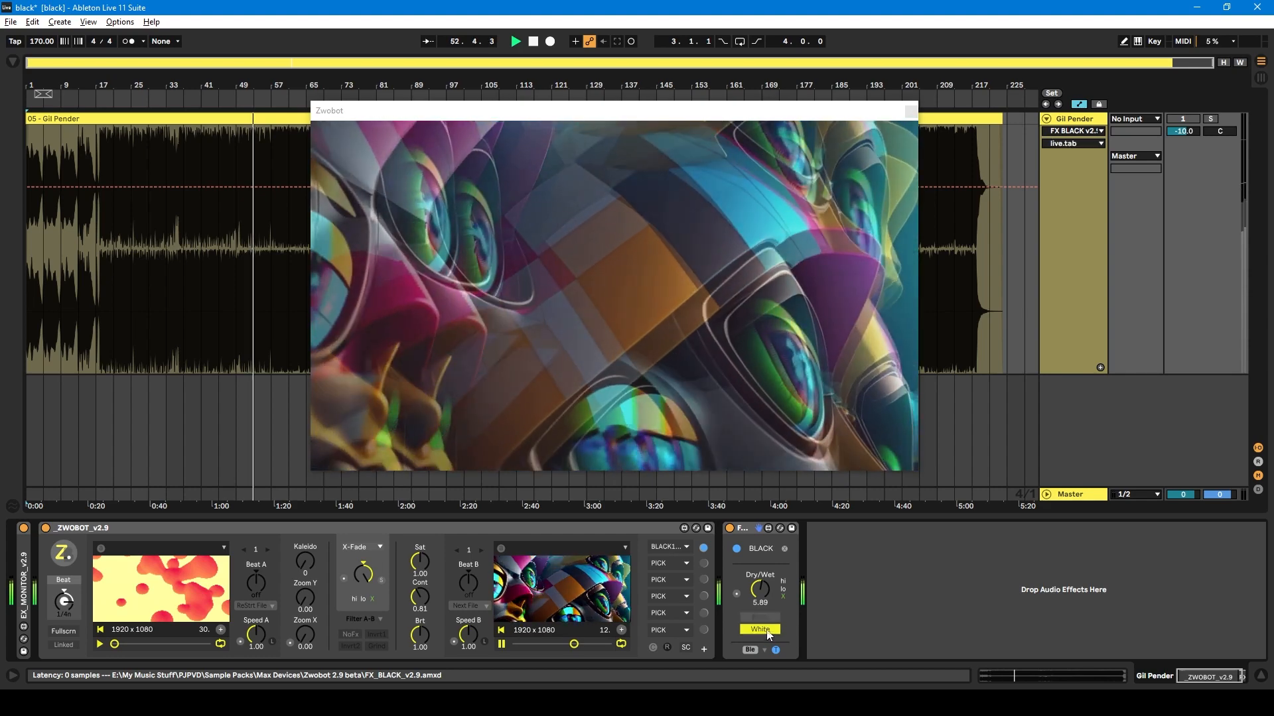
pyautogui.click(767, 618)
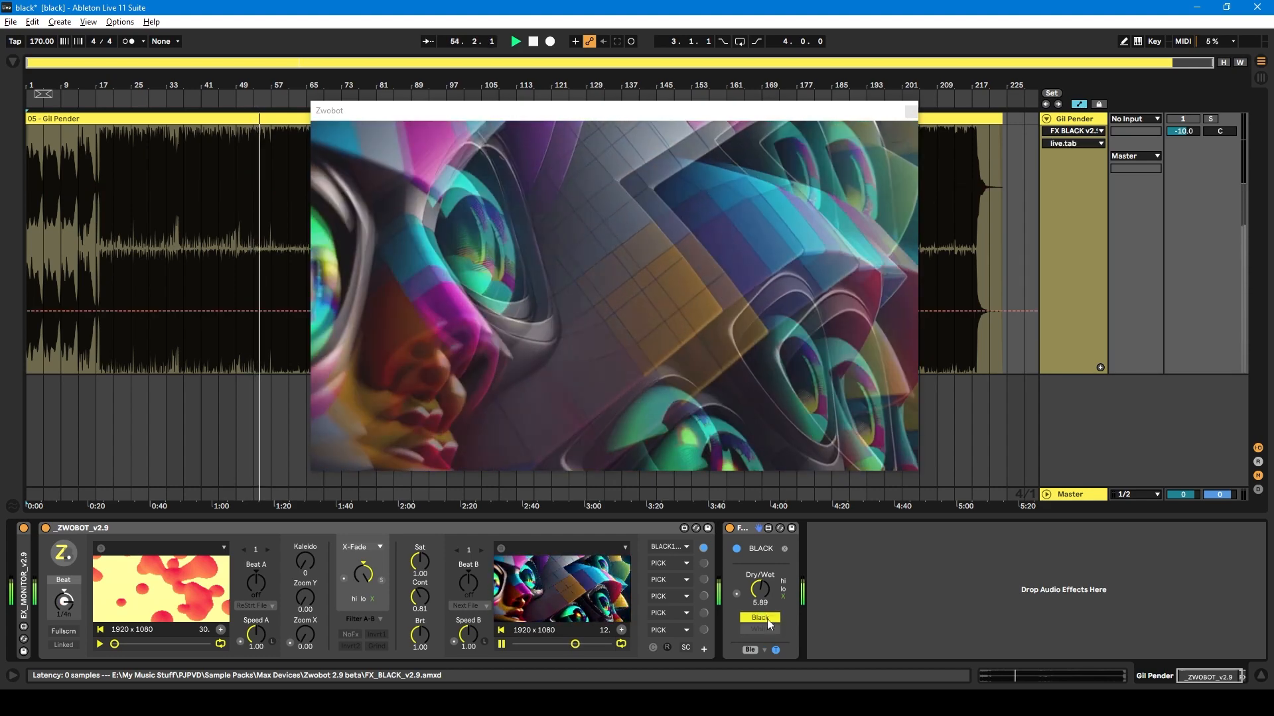
pyautogui.click(770, 628)
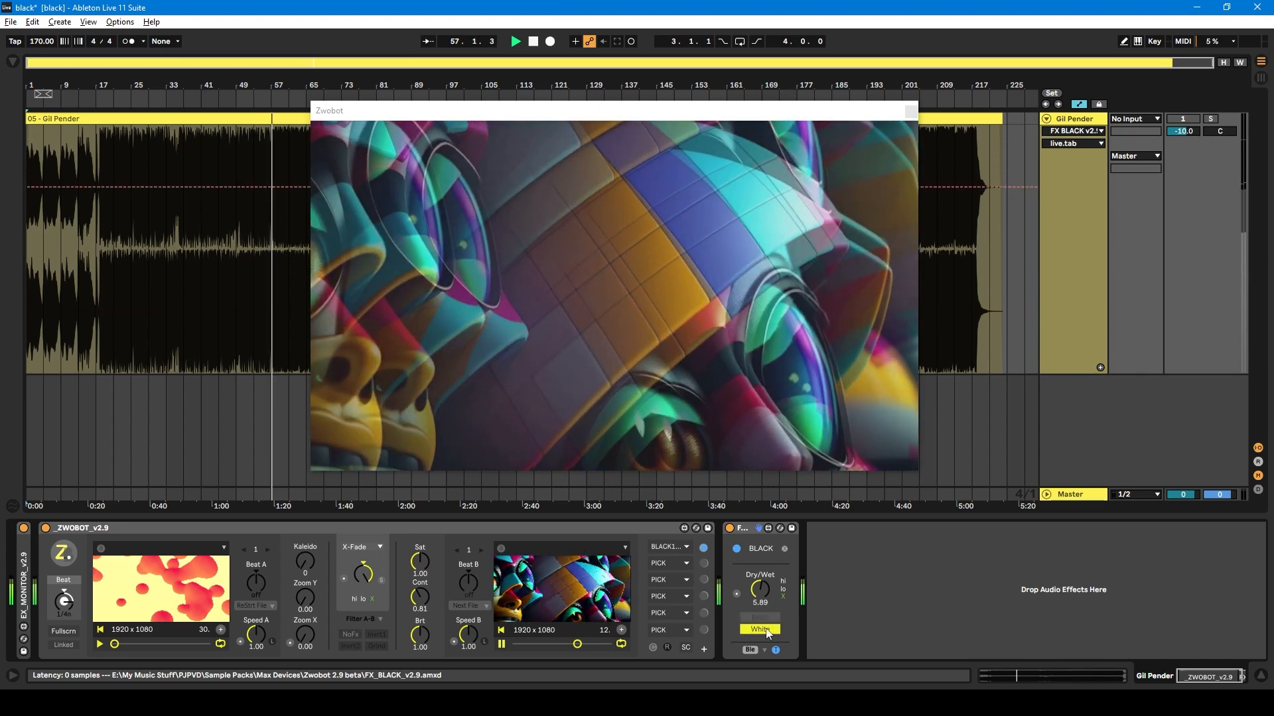
# - Turn off texture resampling, set Dry/Wet to 0.00, and stop playback
pyautogui.click(778, 650)
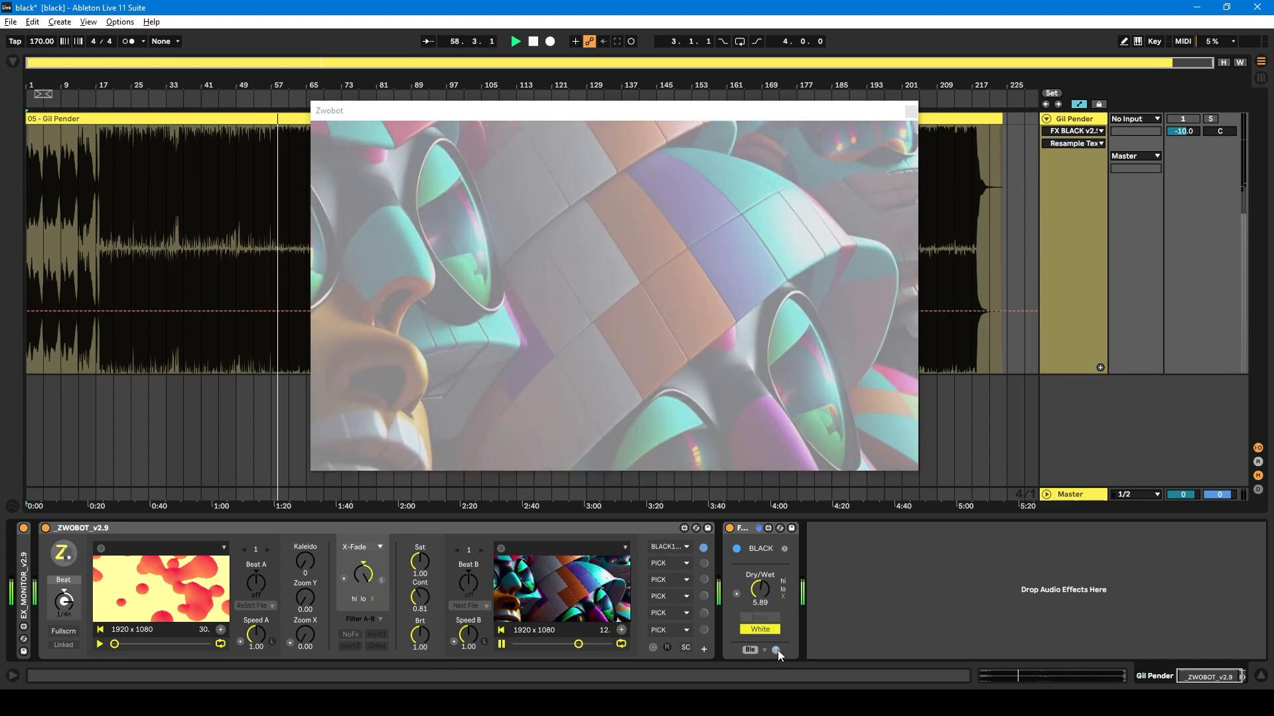
pyautogui.moveTo(760, 590); pyautogui.dragTo(760, 657)
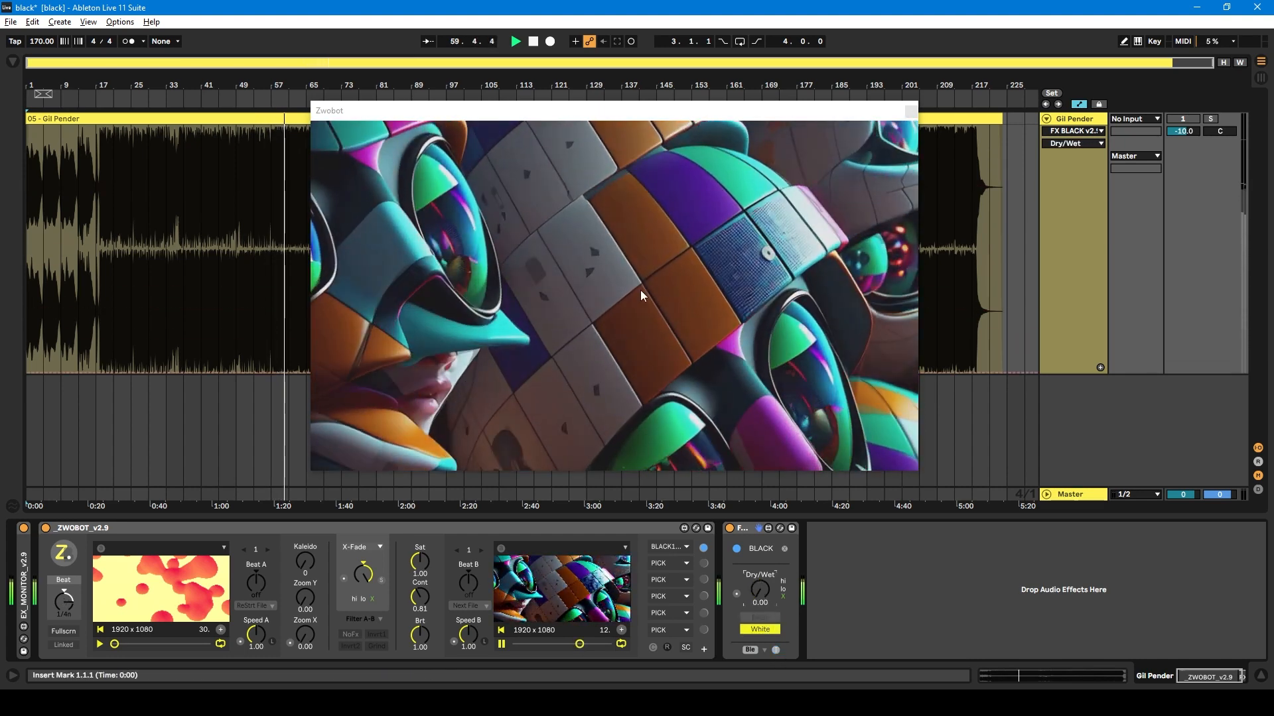
pyautogui.click(532, 42)
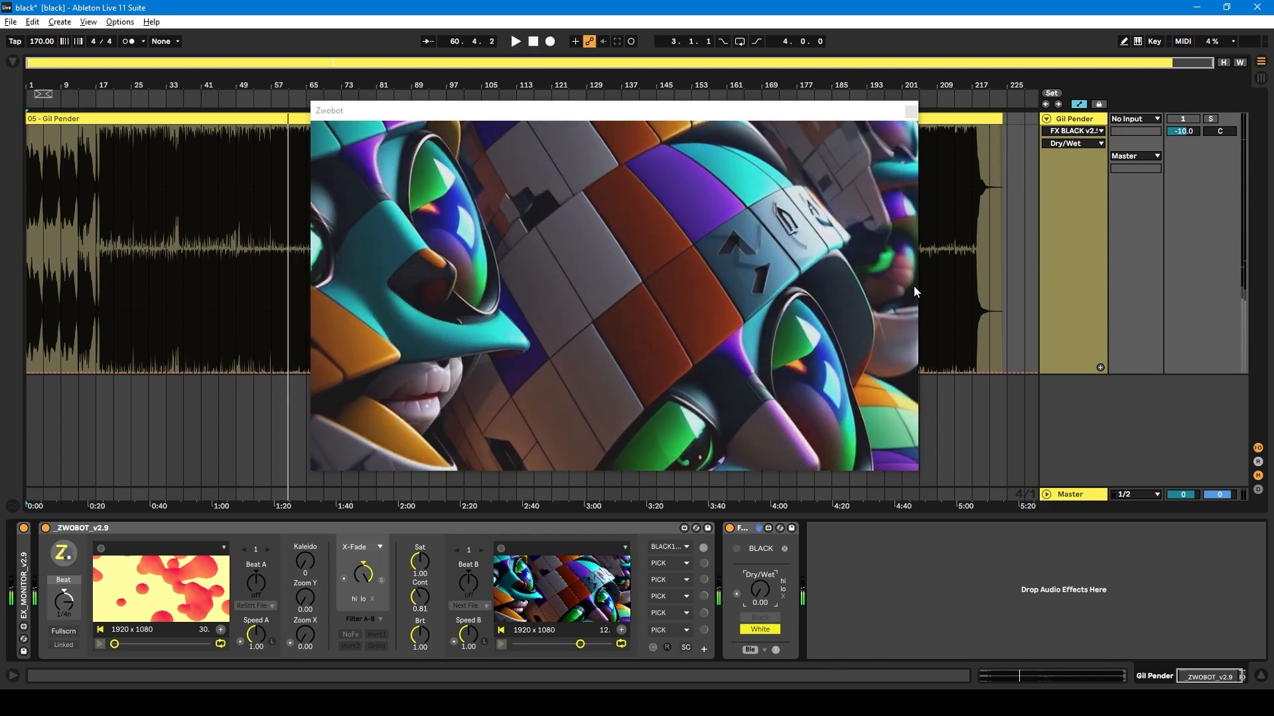
# - Shrink the Zwobot preview window and place it below the waveform, with the arrangement zoomed to the track's ending
pyautogui.moveTo(787, 114); pyautogui.dragTo(623, 110)
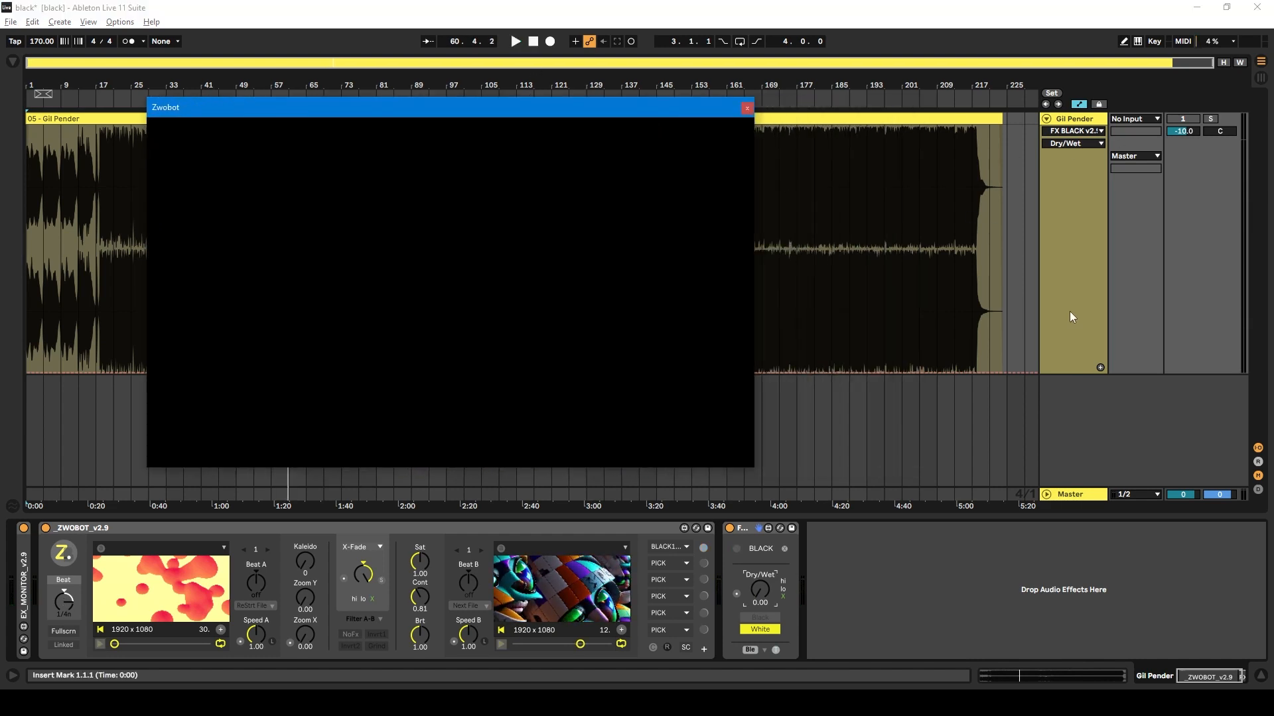
pyautogui.scroll(5, 1017, 256)
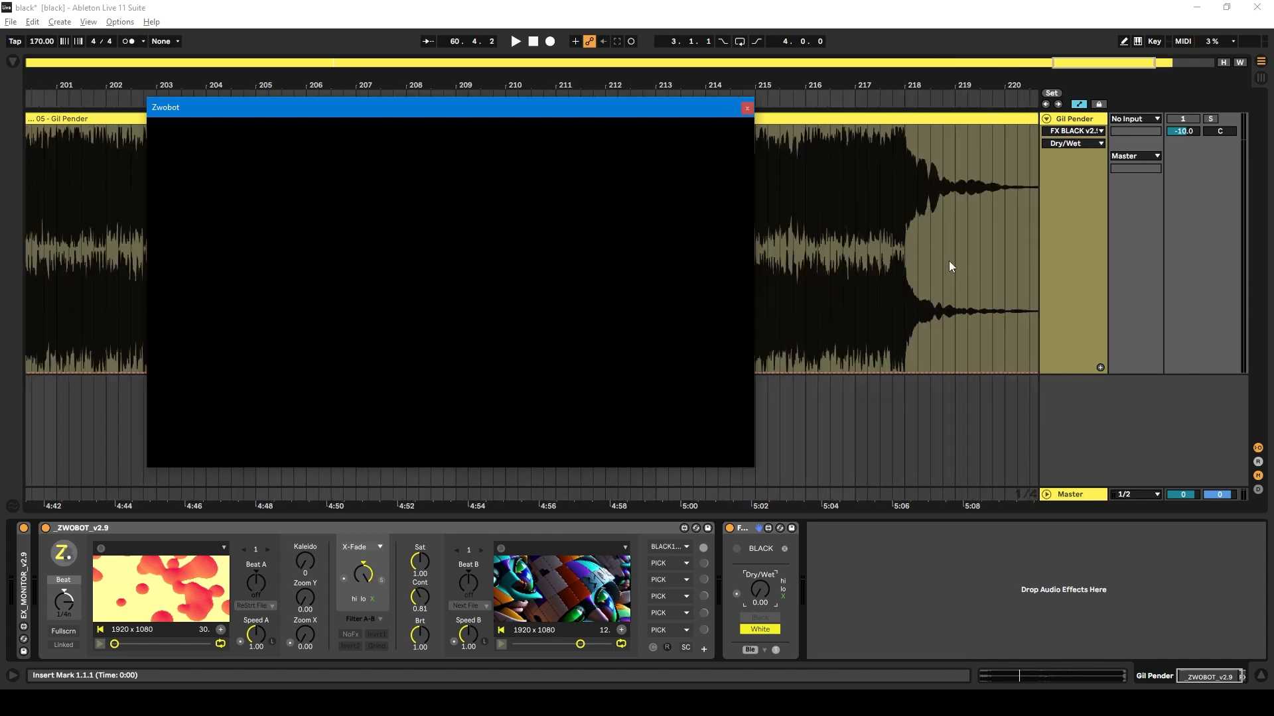
pyautogui.scroll(4, 917, 259)
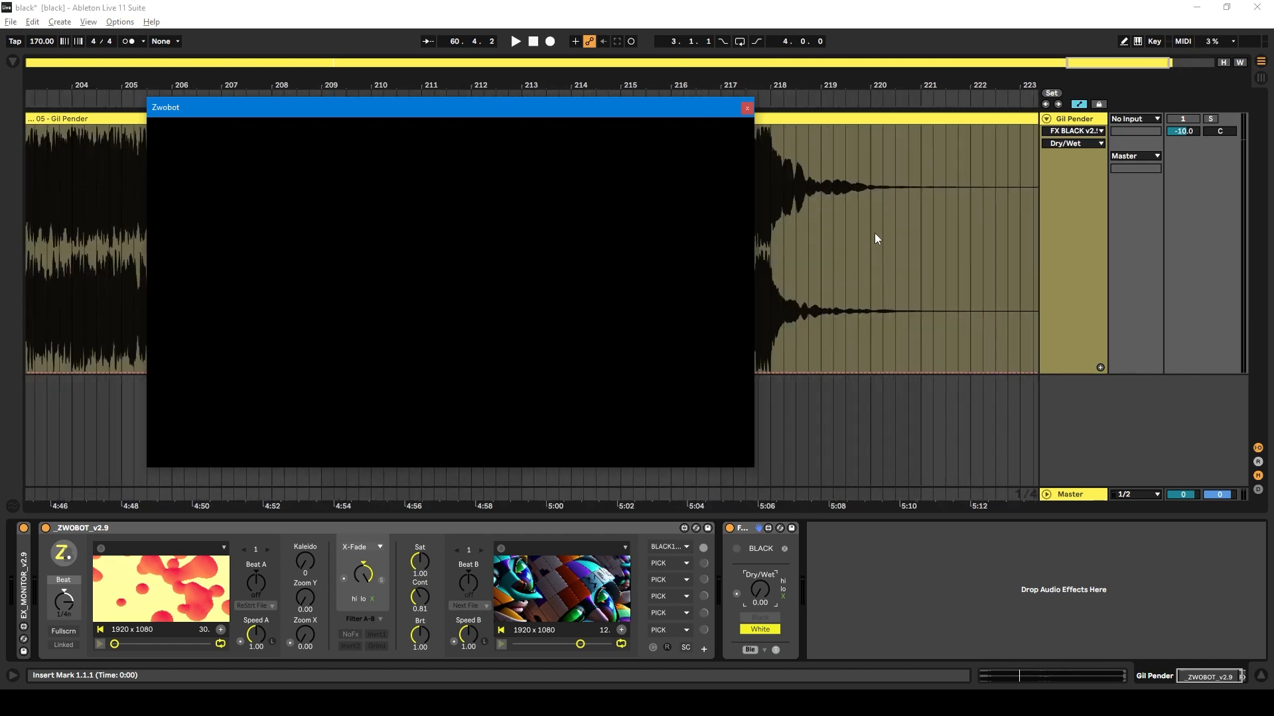
pyautogui.moveTo(681, 109); pyautogui.dragTo(409, 88)
pyautogui.scroll(4, 856, 269)
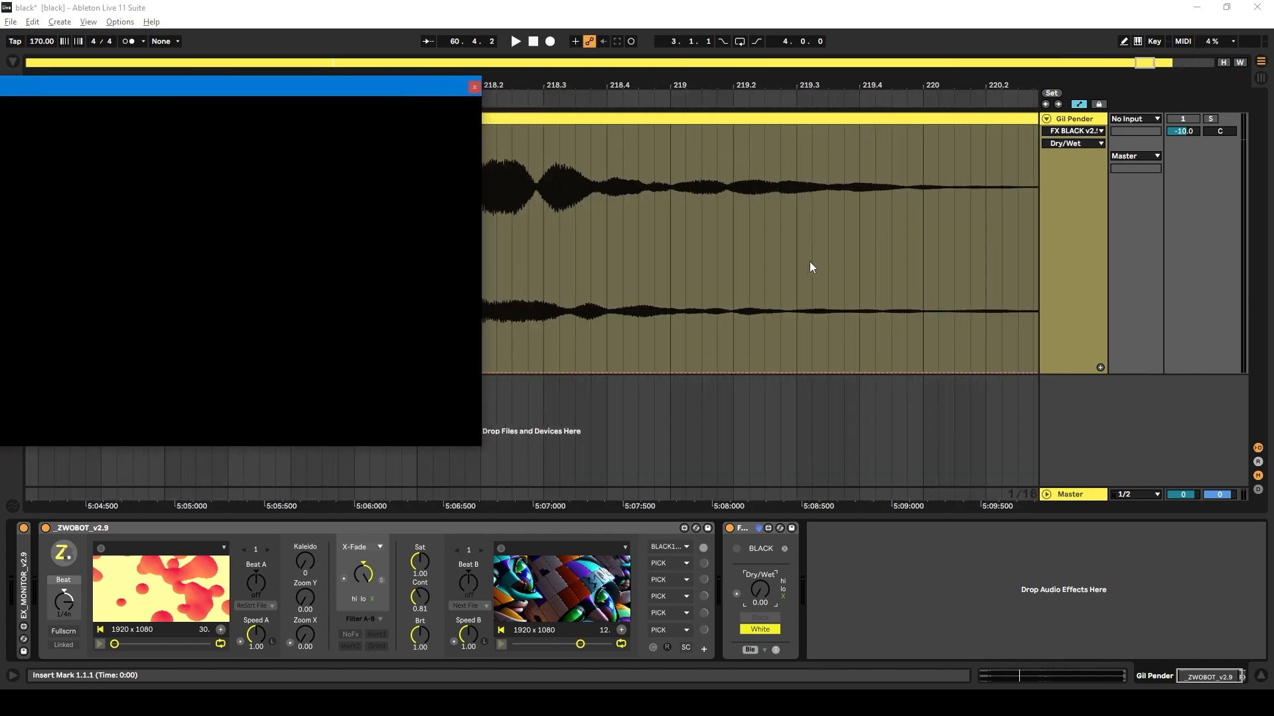
pyautogui.moveTo(313, 86); pyautogui.dragTo(502, 110)
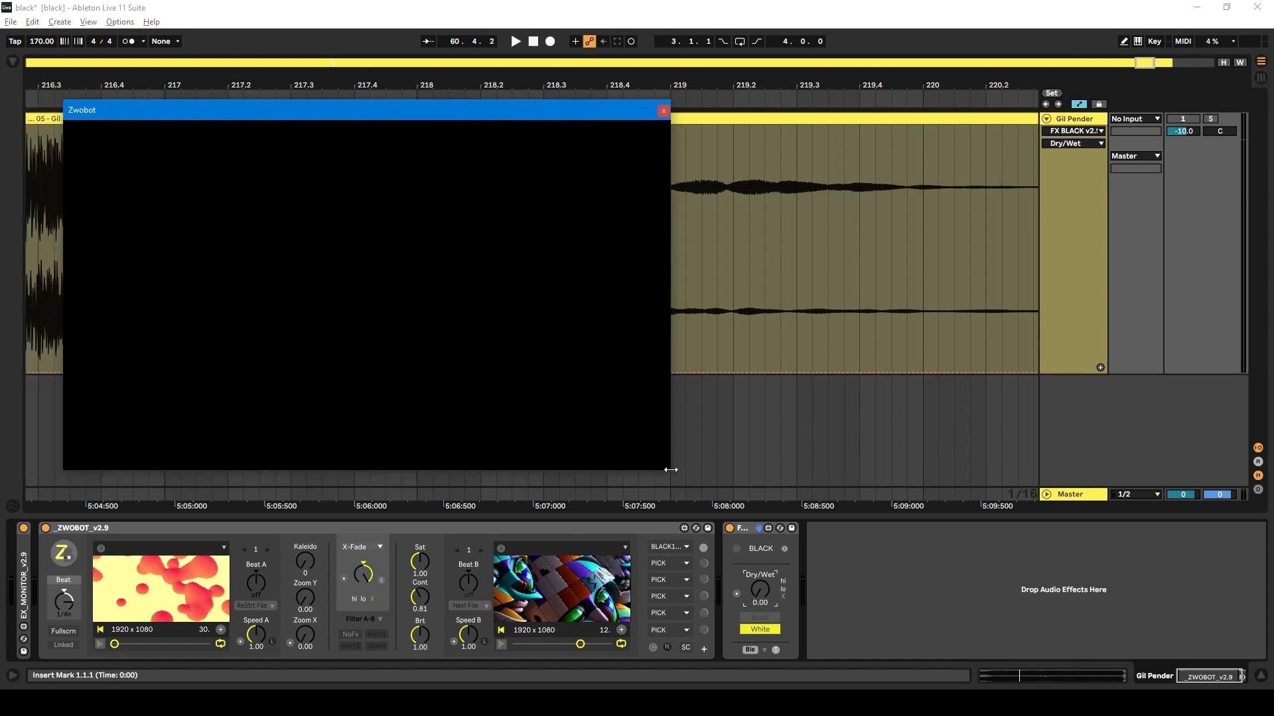
pyautogui.moveTo(670, 472); pyautogui.dragTo(316, 241)
pyautogui.moveTo(253, 112); pyautogui.dragTo(213, 379)
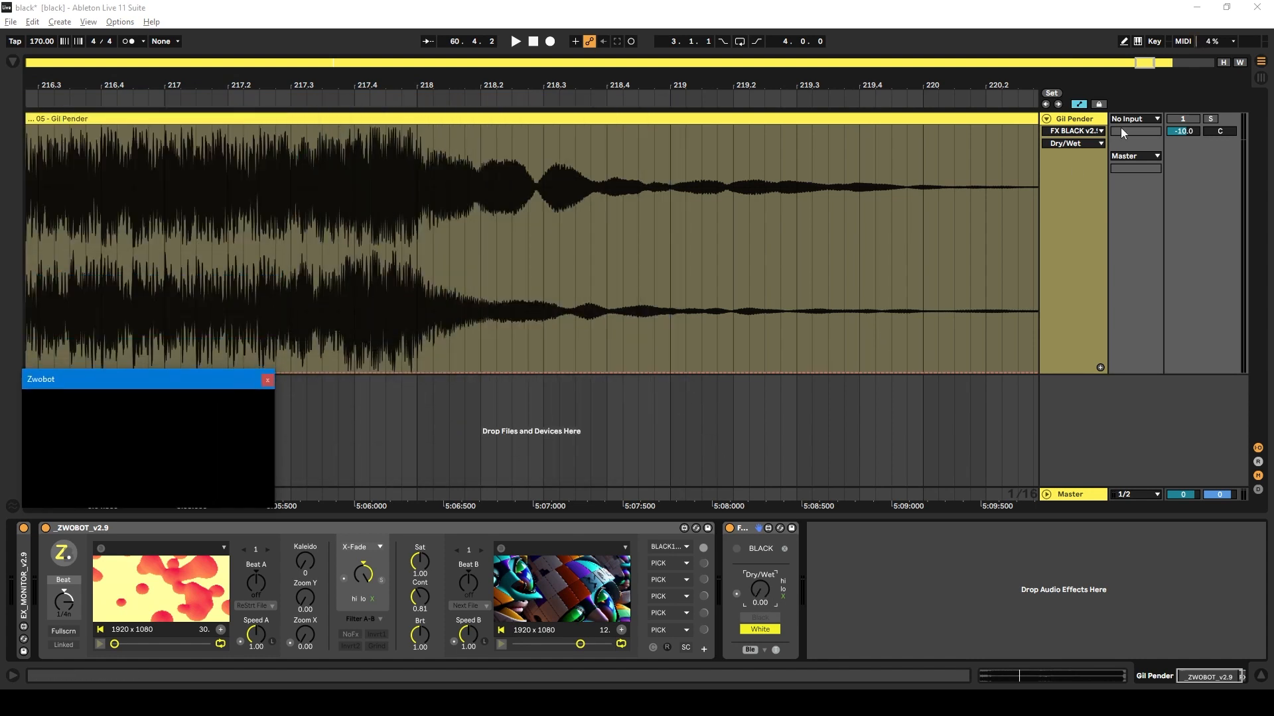
# - Create Dry/Wet automation for the Black effect at its minimum level over the track's ending
pyautogui.click(843, 235)
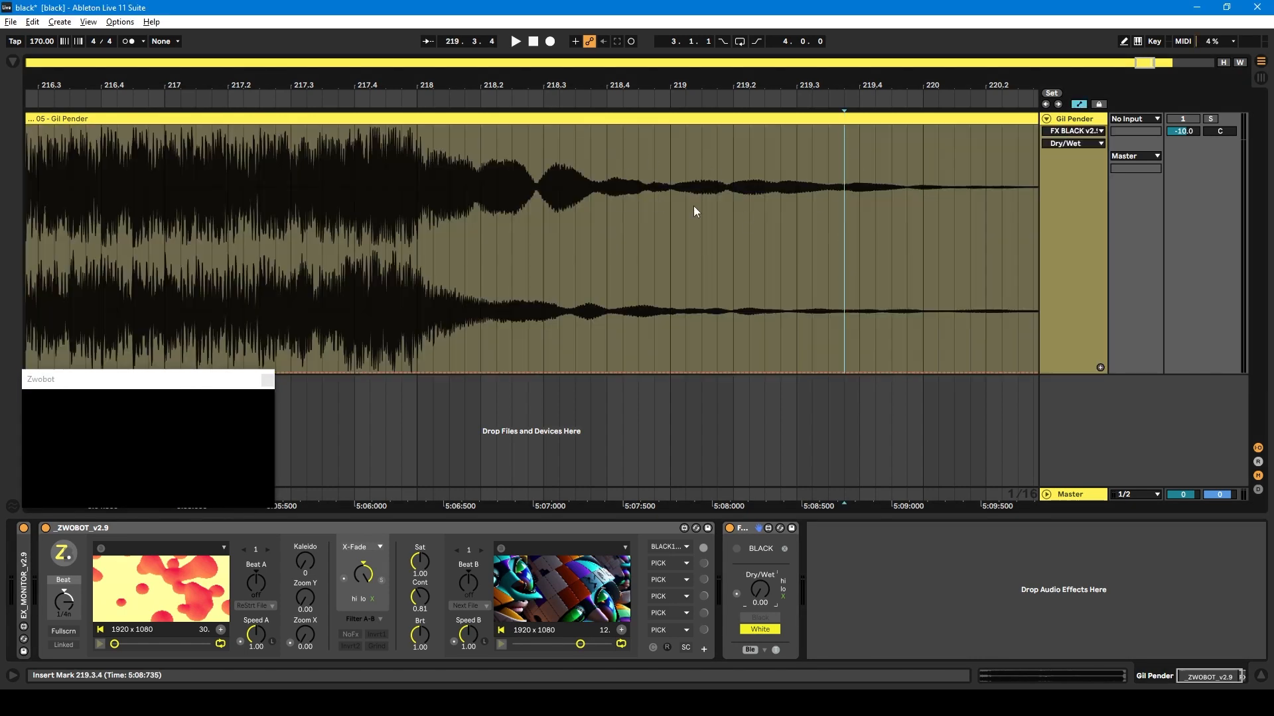
pyautogui.press('a')
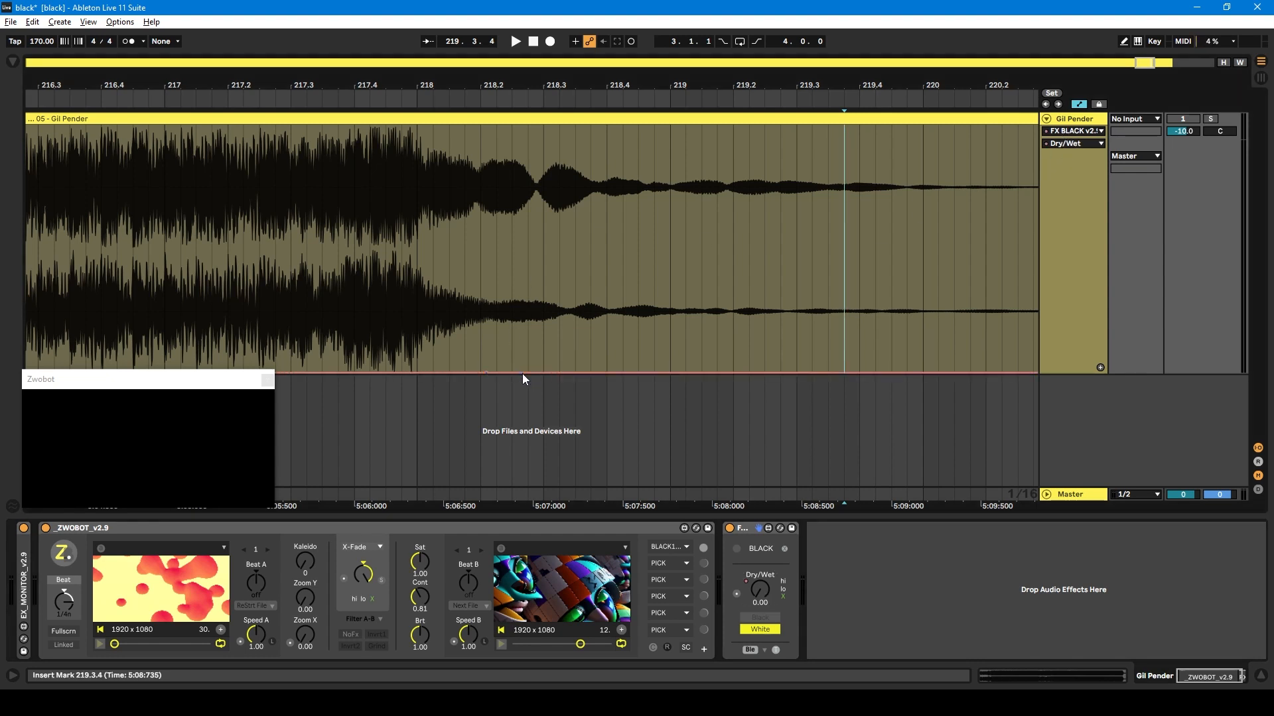
pyautogui.moveTo(528, 359); pyautogui.dragTo(574, 319)
pyautogui.moveTo(595, 373)
pyautogui.mouseDown()
pyautogui.moveTo(597, 336)
pyautogui.moveTo(668, 208)
pyautogui.moveTo(777, 126)
pyautogui.moveTo(845, 132)
pyautogui.moveTo(673, 130)
pyautogui.moveTo(591, 373)
pyautogui.mouseUp()
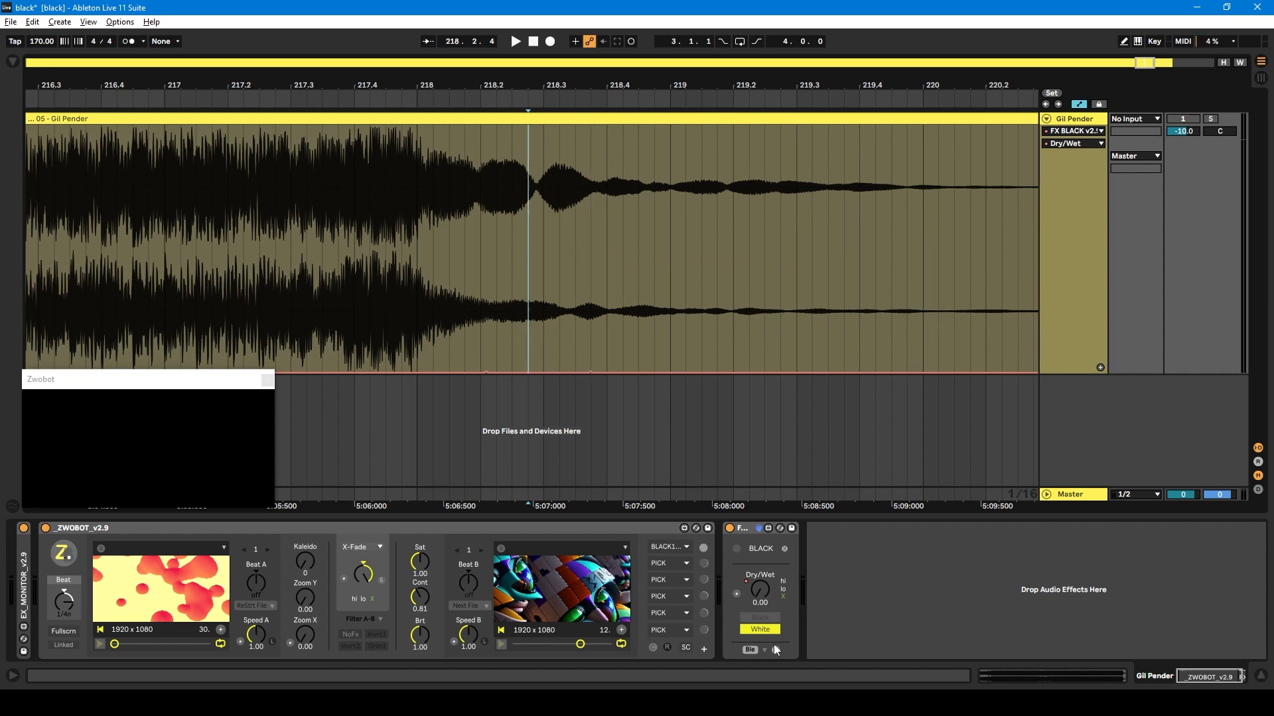
# - Switch the effect to Black, ramp its Dry/Wet automation from minimum near bar 218.2 to maximum just past bar 220, and play the ending
pyautogui.click(772, 618)
pyautogui.click(760, 592)
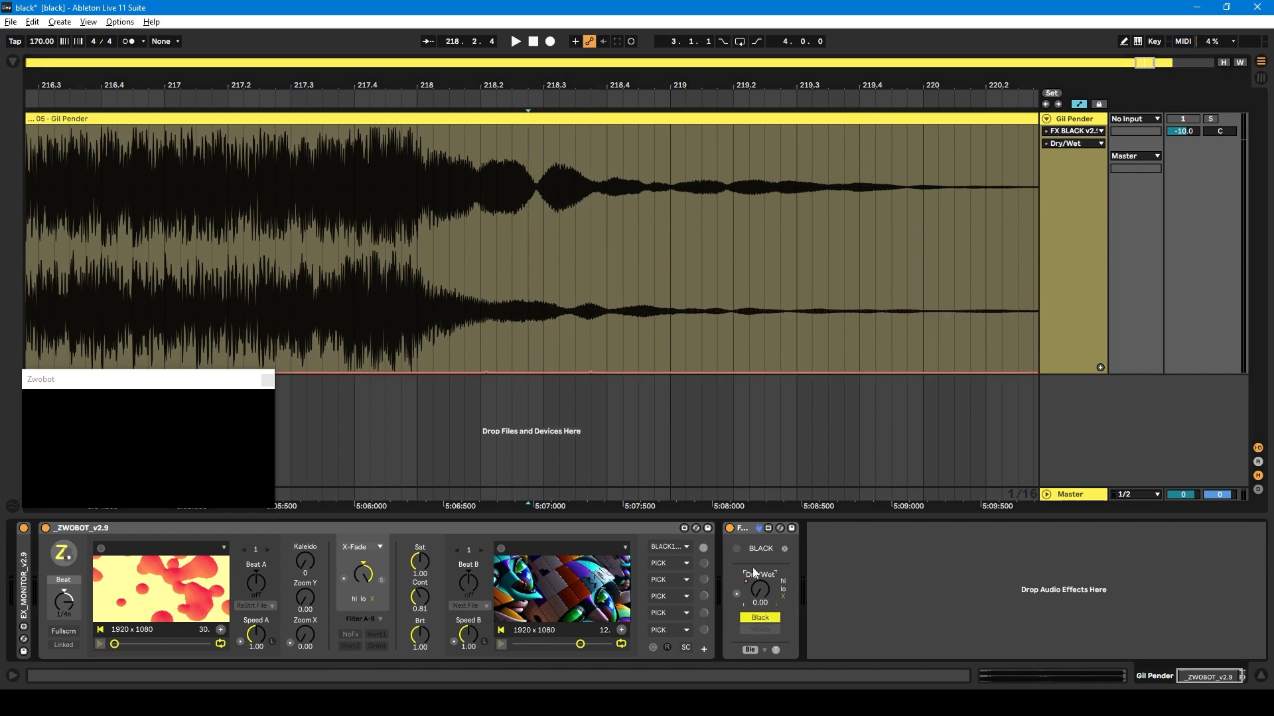
pyautogui.moveTo(591, 373); pyautogui.dragTo(838, 124)
pyautogui.click(337, 107)
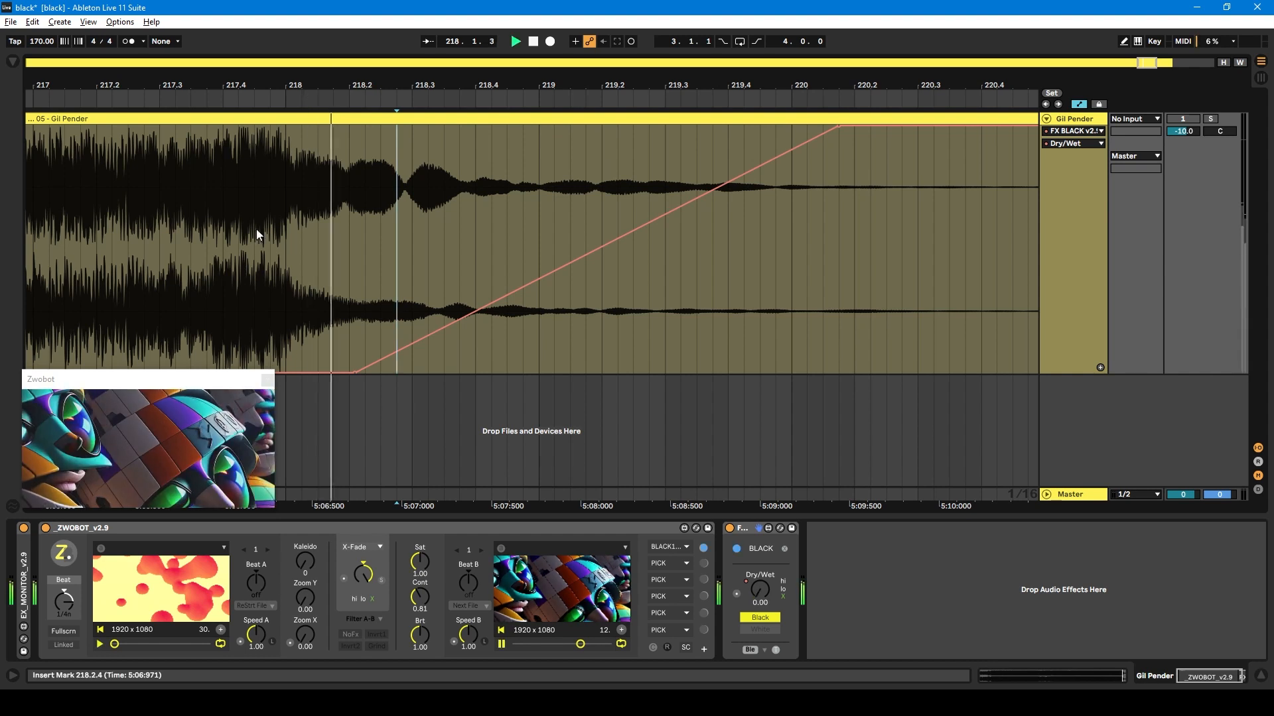
# - Move the Zwobot preview window over the waveform, enlarge it, and play the track's ending
pyautogui.moveTo(194, 381); pyautogui.dragTo(276, 228)
pyautogui.moveTo(359, 355); pyautogui.dragTo(520, 481)
pyautogui.click(255, 94)
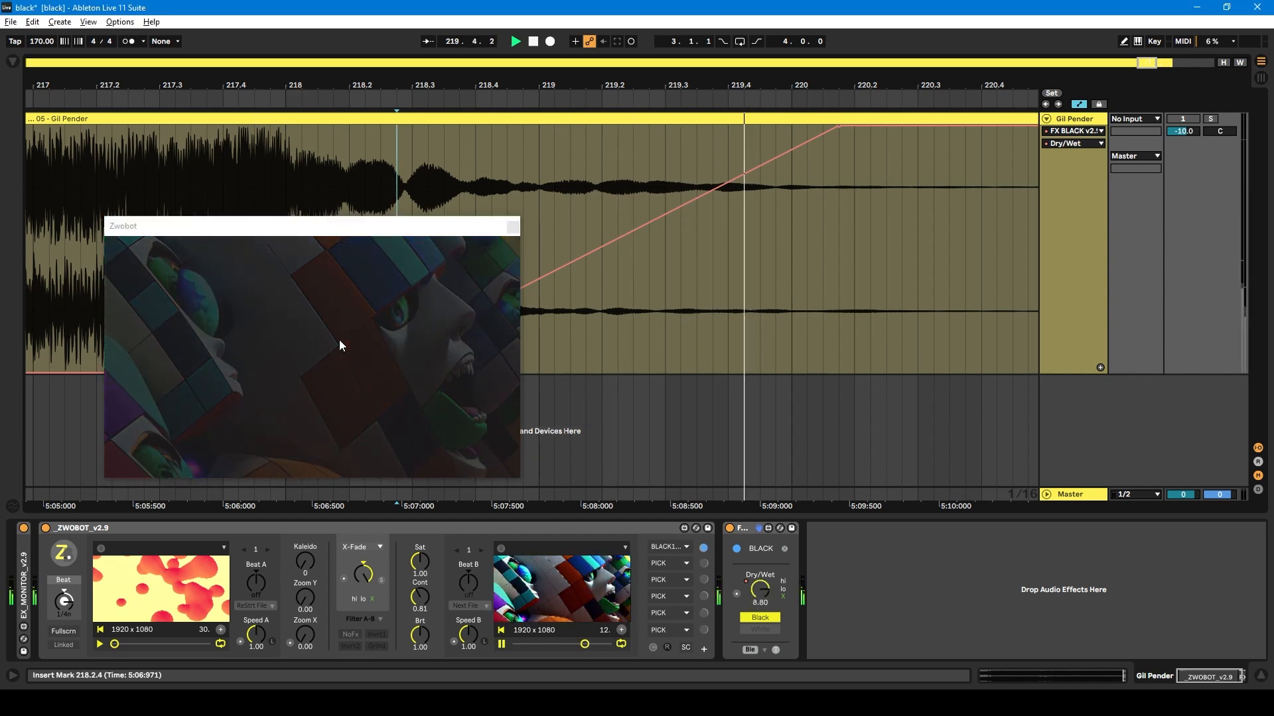
# - Shorten the Dry/Wet automation ramp so it reaches maximum at about bar 219.4, and replay the ending
pyautogui.click(248, 96)
pyautogui.moveTo(837, 124); pyautogui.dragTo(744, 126)
pyautogui.click(259, 97)
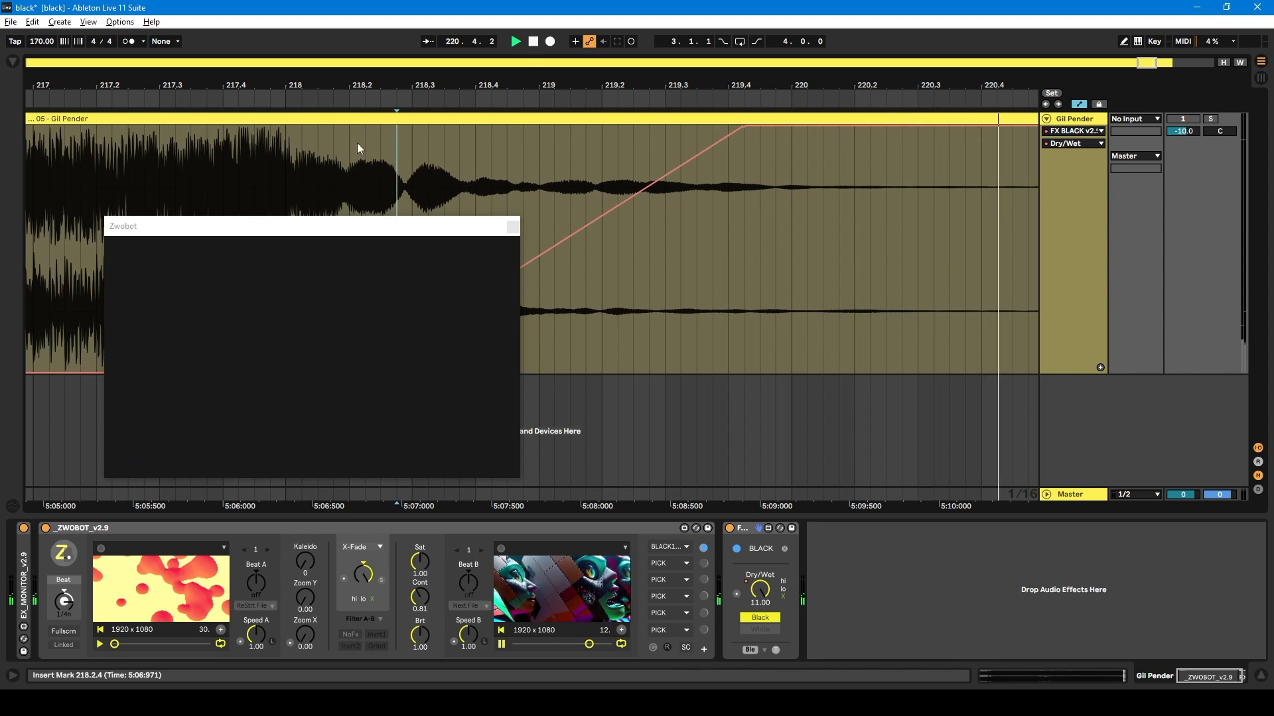
pyautogui.click(259, 98)
# - Switch the effect's colour to White, replay the fade over the track's ending, and stop playback
pyautogui.click(760, 629)
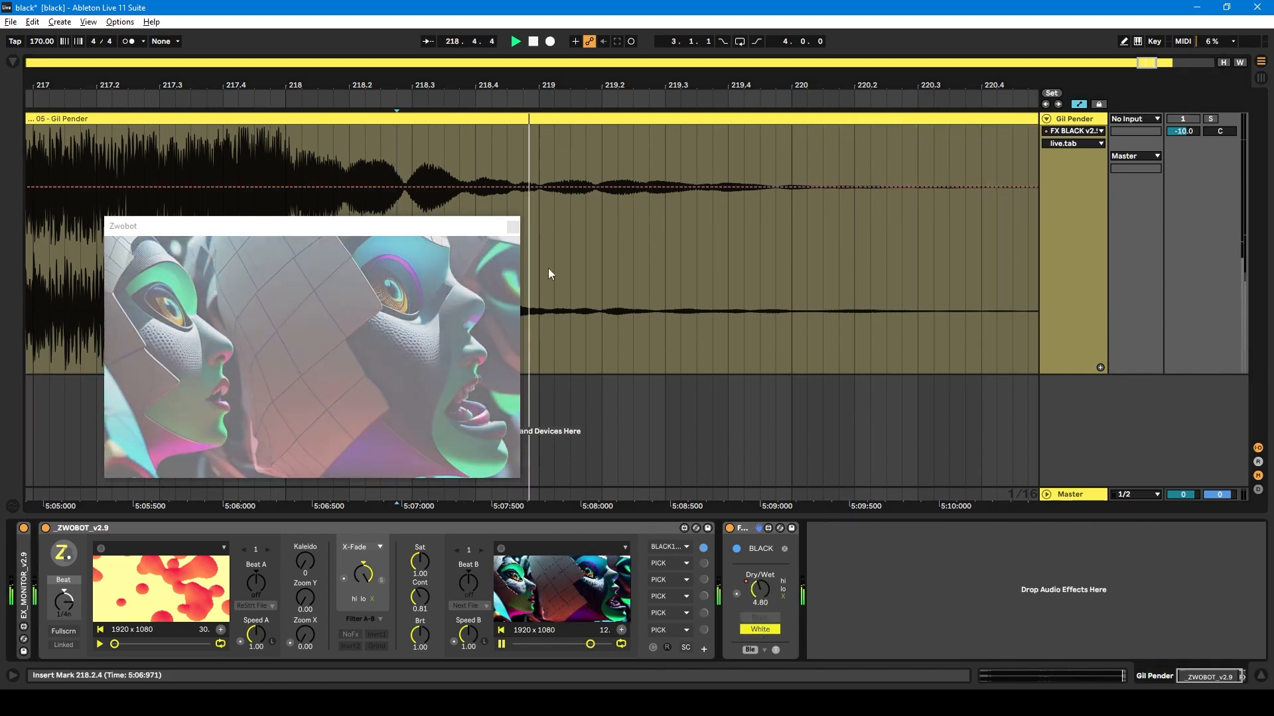
pyautogui.click(326, 102)
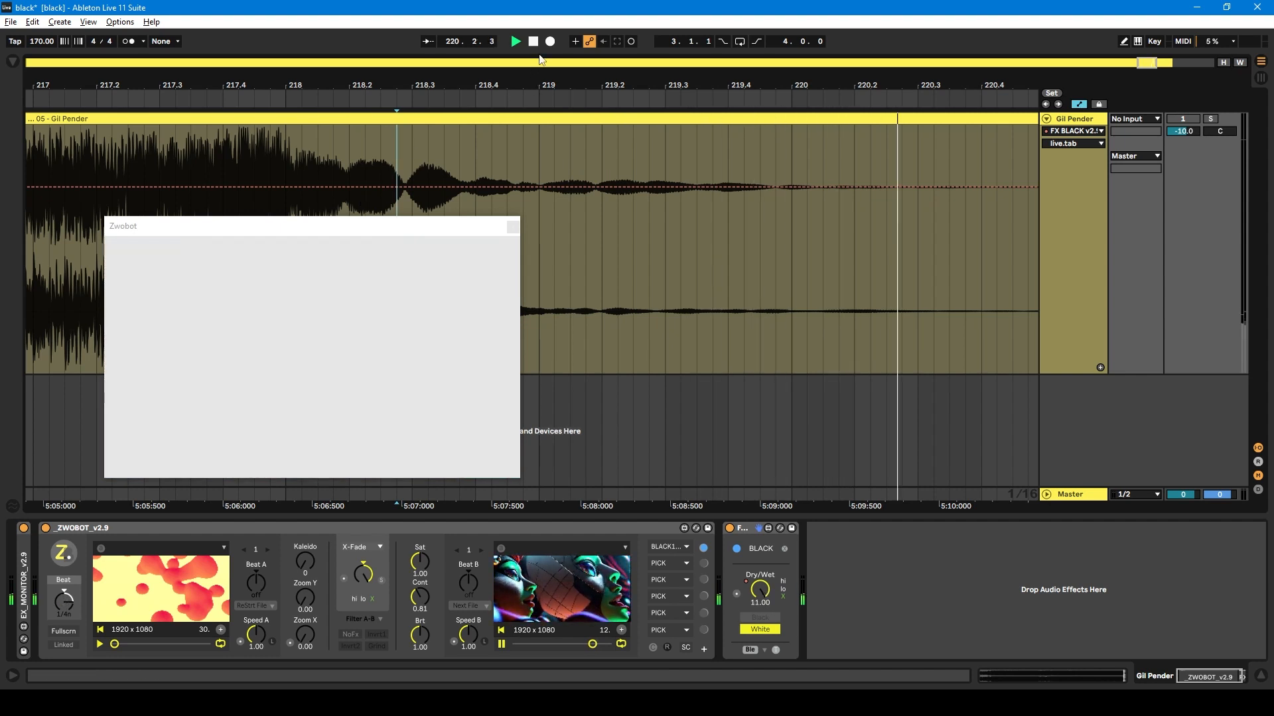
pyautogui.press('space')
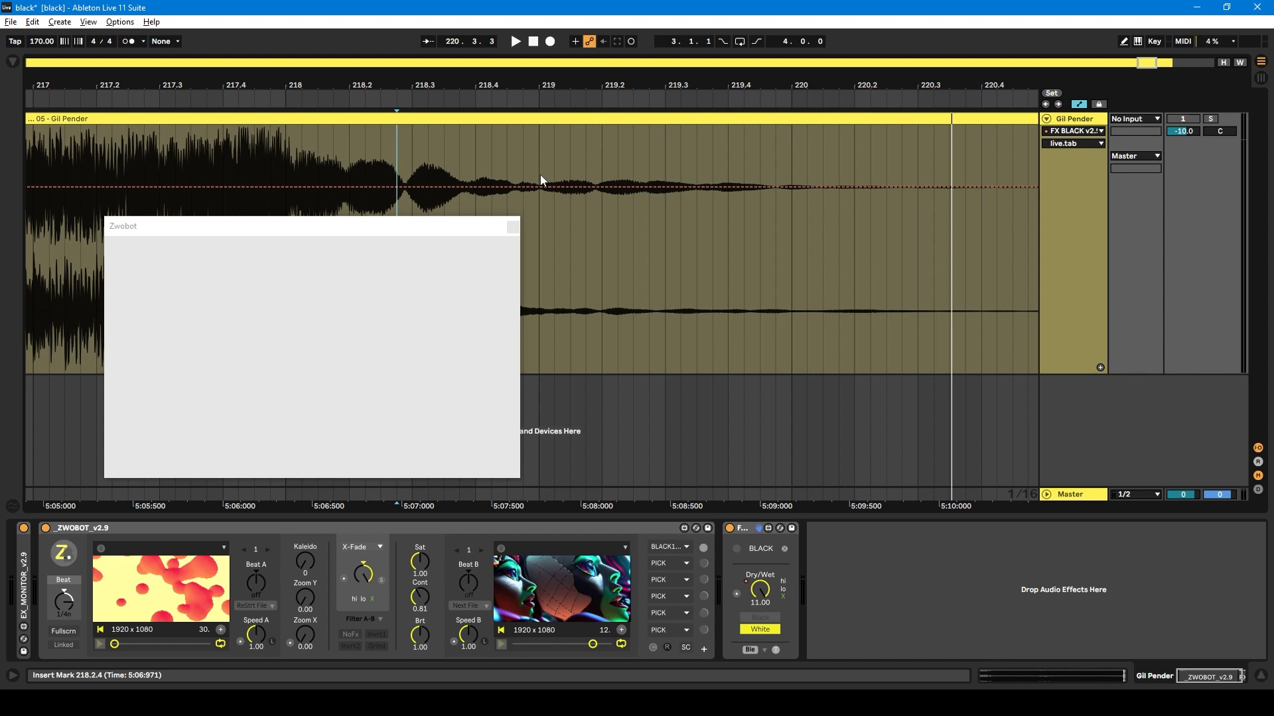
# - Delete the start and end breakpoints of the Dry/Wet automation ramp, moving the preview window out of the way and back
pyautogui.click(761, 590)
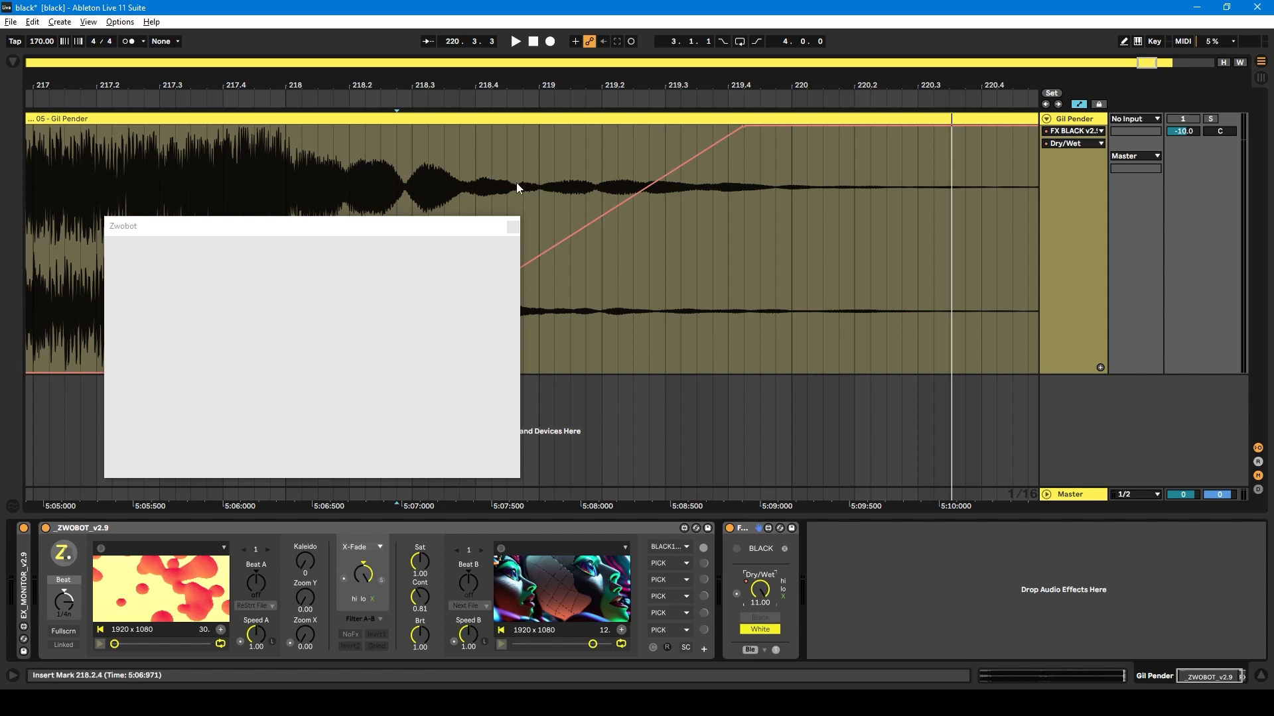
pyautogui.moveTo(438, 228); pyautogui.dragTo(173, 218)
pyautogui.click(354, 373)
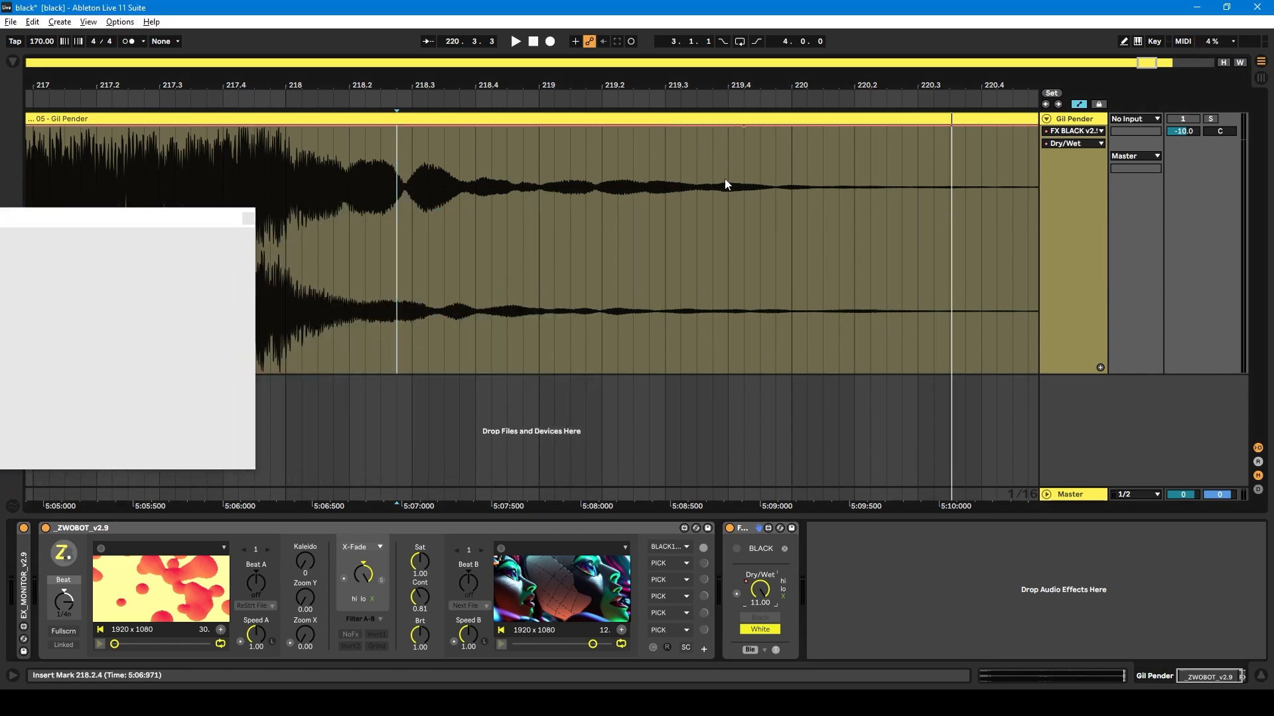
pyautogui.click(741, 127)
pyautogui.moveTo(148, 220); pyautogui.dragTo(505, 201)
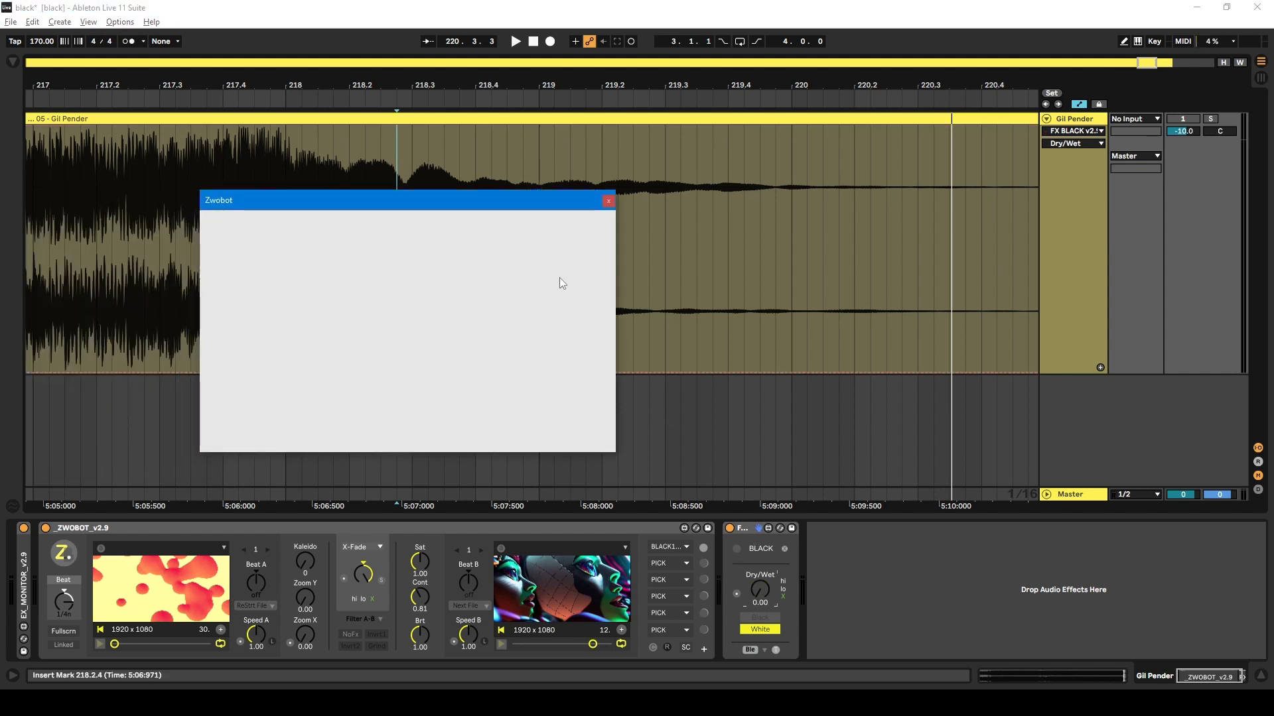
pyautogui.click(362, 152)
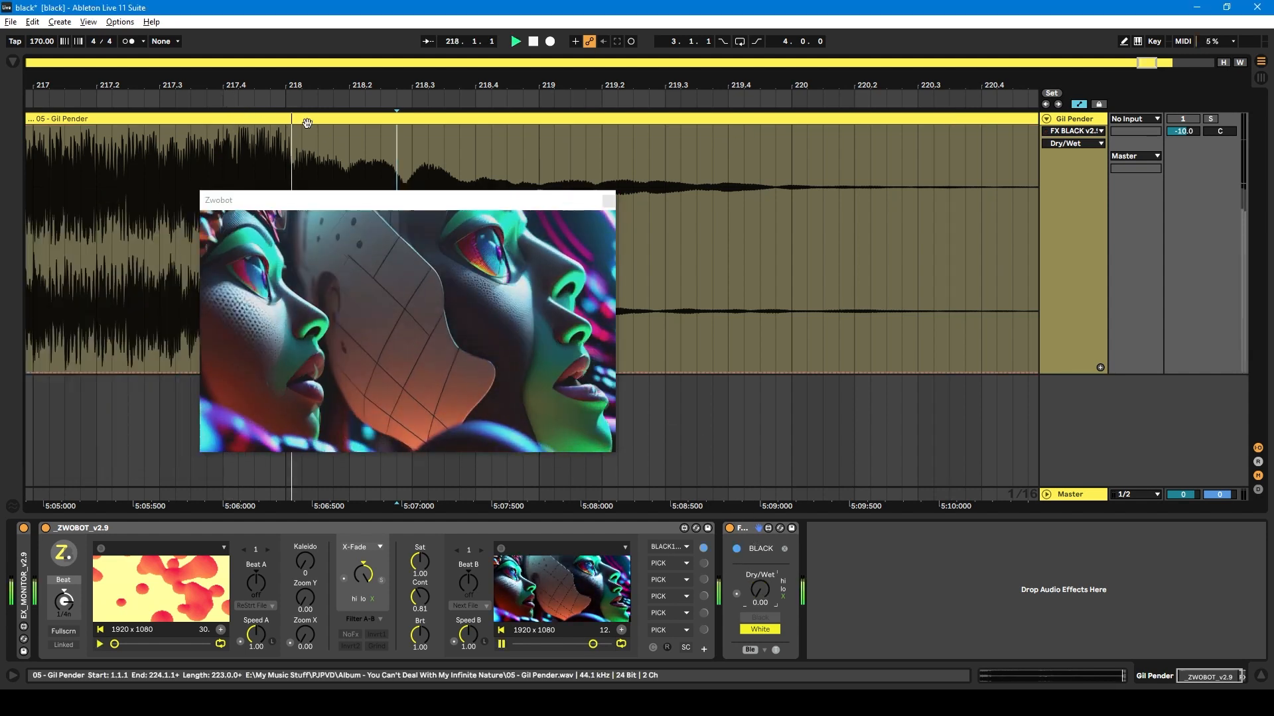
# - Turn on texture resampling, raise Dry/Wet to 5.37, and switch the effect's colour to White
pyautogui.click(776, 650)
pyautogui.moveTo(762, 594); pyautogui.dragTo(762, 589)
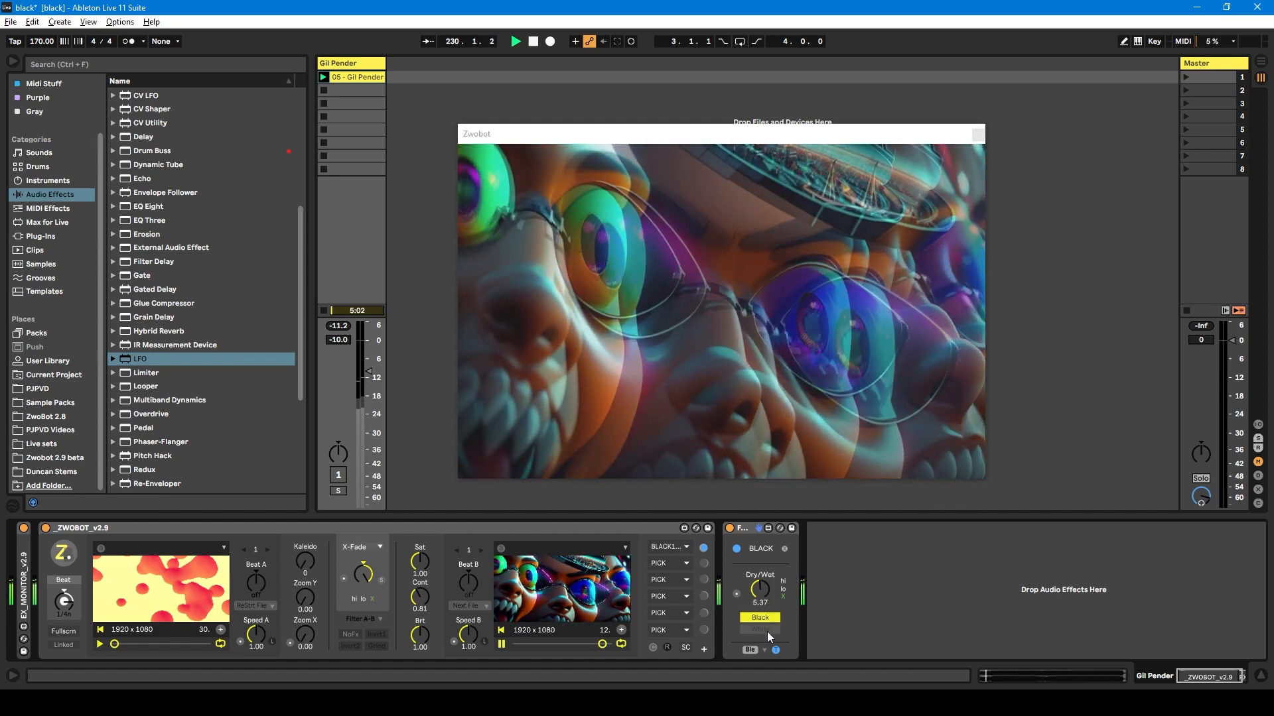
pyautogui.click(767, 632)
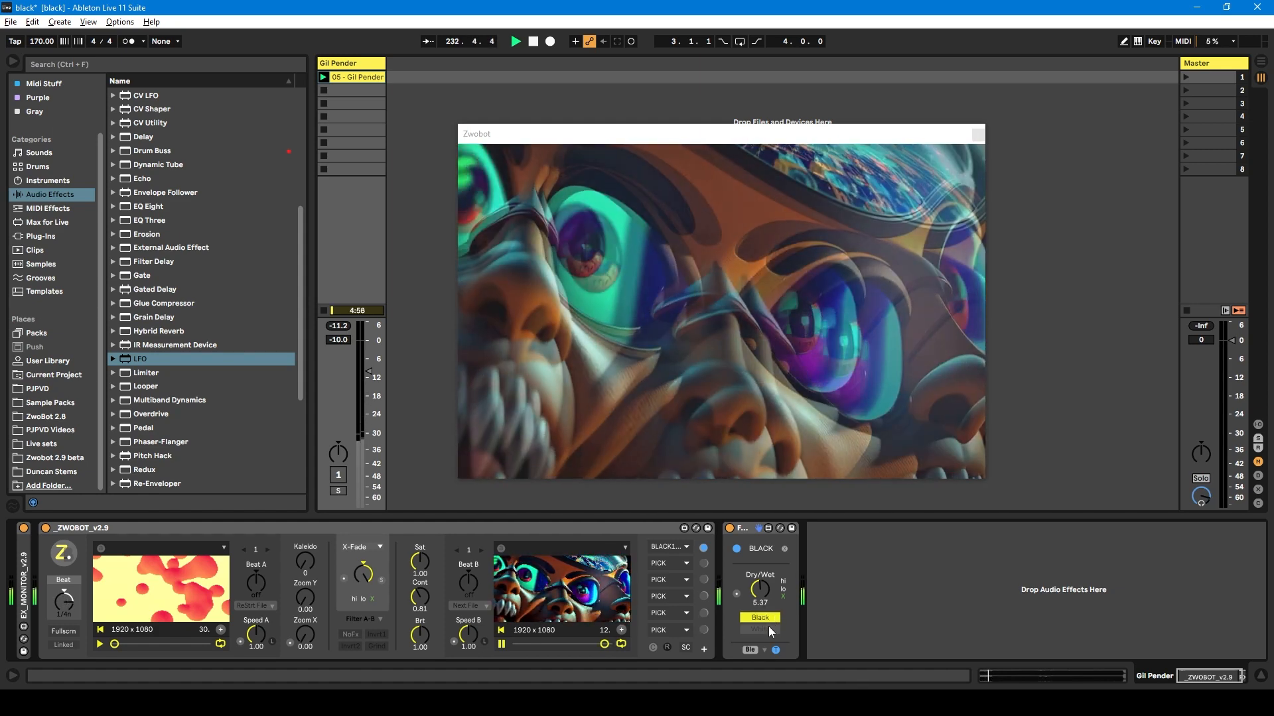
pyautogui.click(769, 629)
# - Add an LFO after the Black effect and map it to the Black/White selector, using a square wave at rate 1/4 with 100% jitter
pyautogui.moveTo(136, 358); pyautogui.dragTo(729, 425)
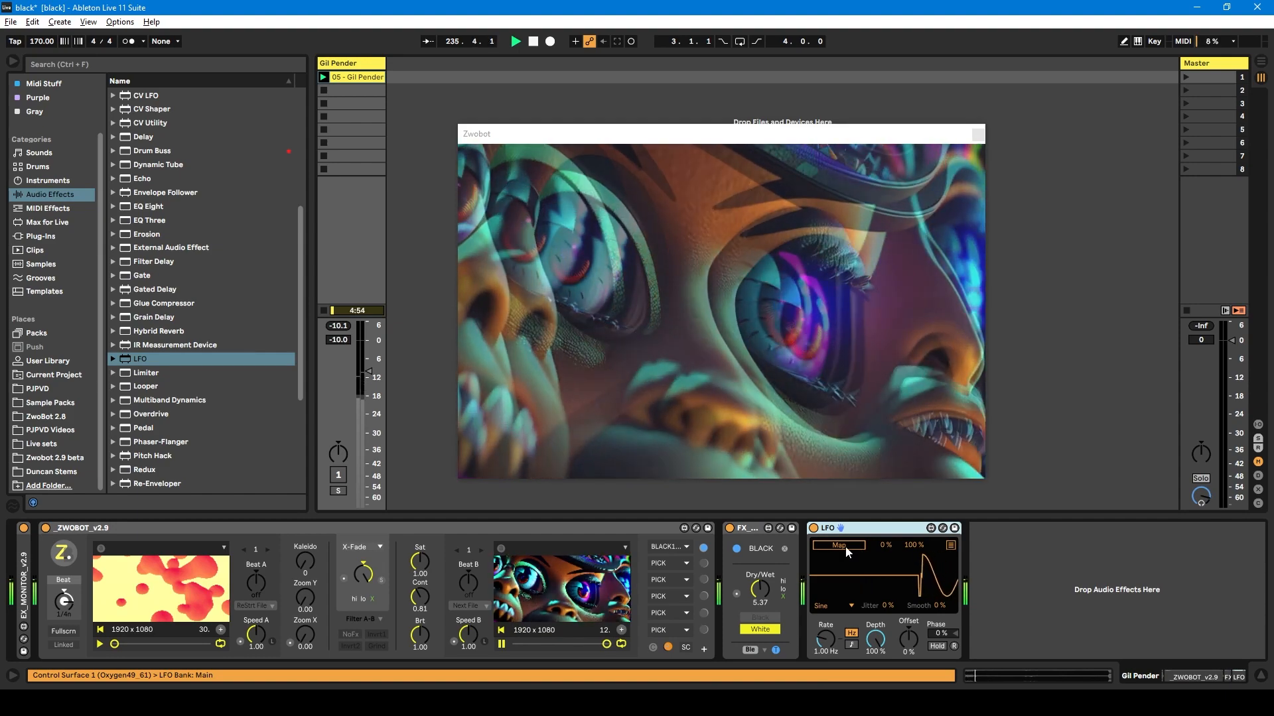
pyautogui.click(840, 546)
pyautogui.click(768, 620)
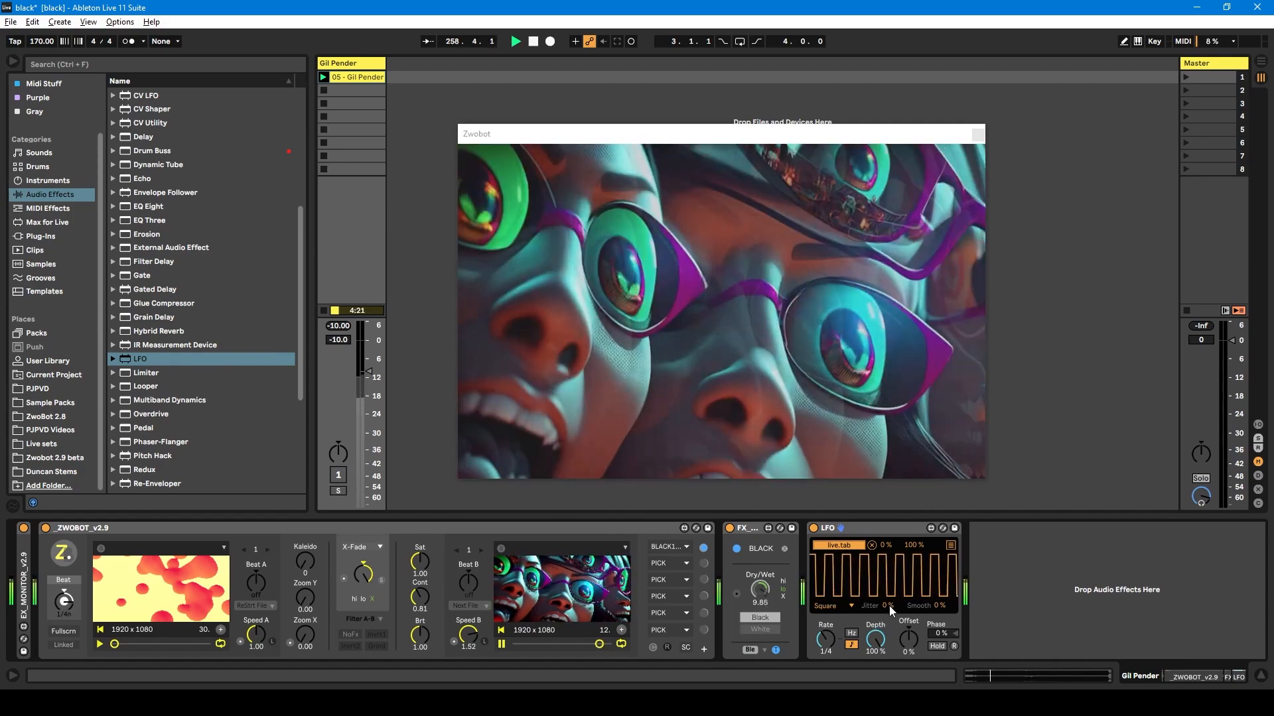
pyautogui.moveTo(889, 606); pyautogui.dragTo(889, 540)
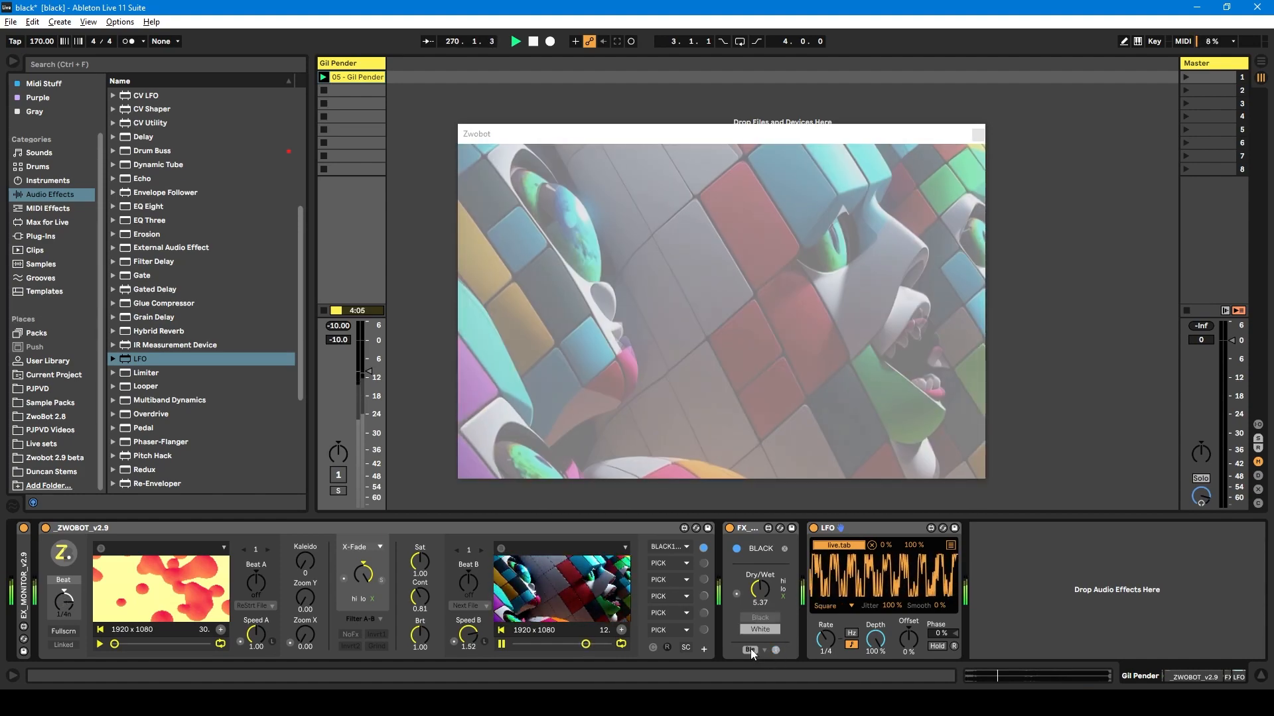
# - Set the Black effect's blend mode to Difference
pyautogui.click(750, 649)
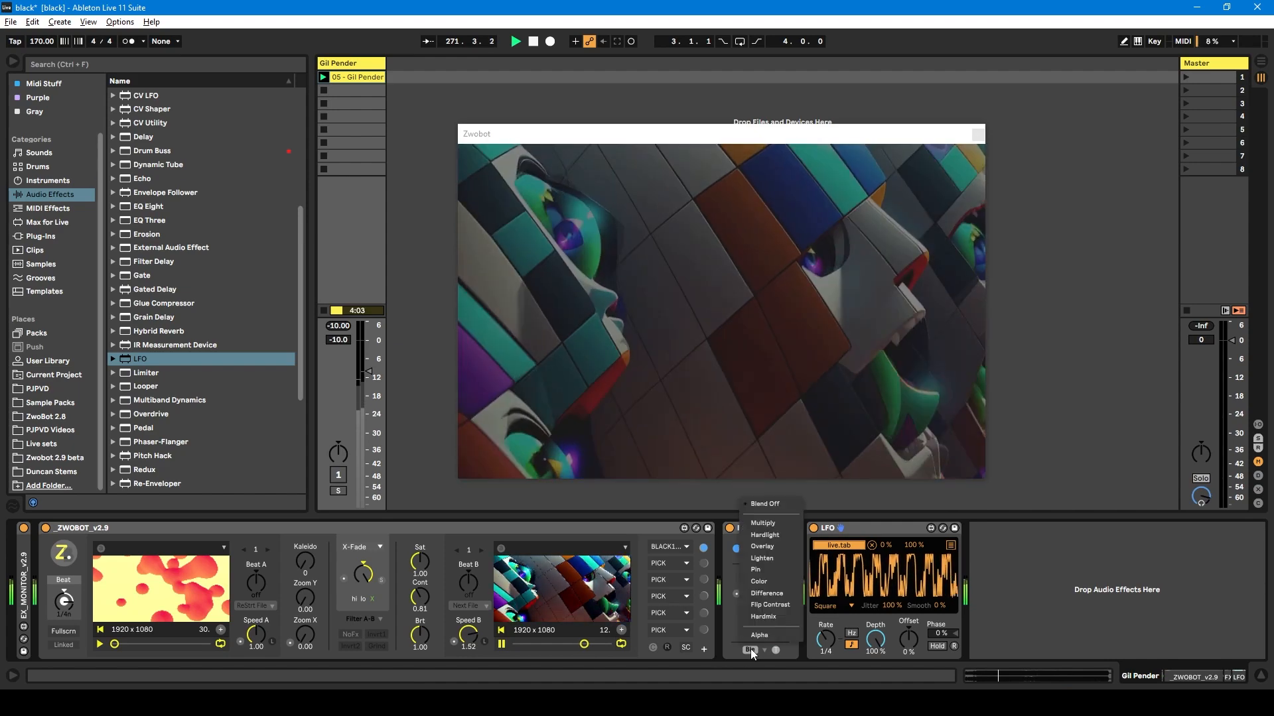
pyautogui.click(763, 593)
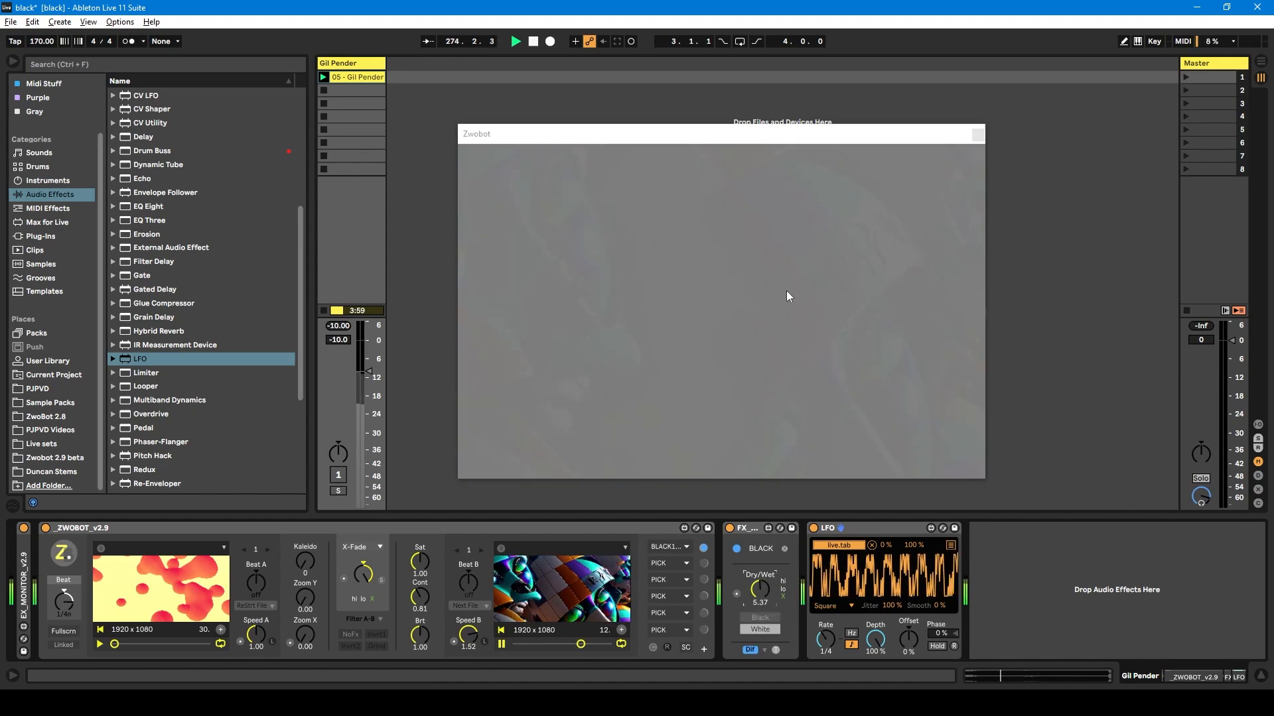
pyautogui.click(778, 626)
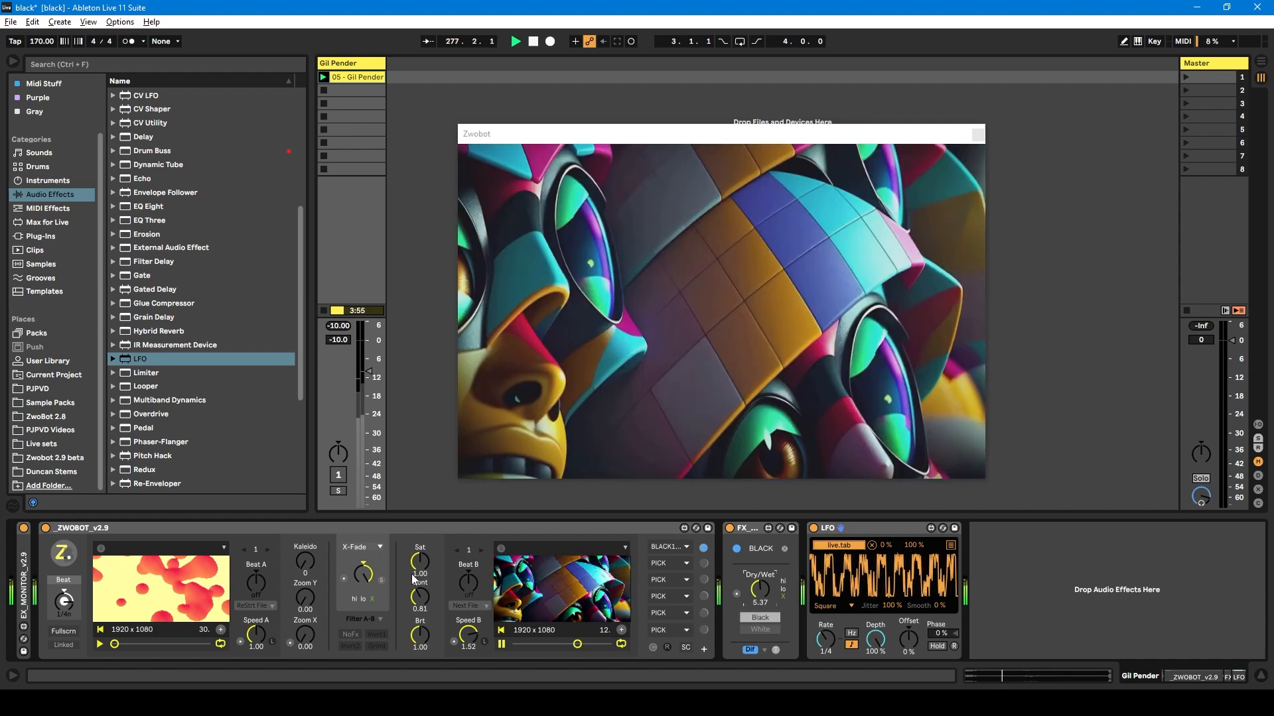
# - Reset Zwobot's contrast to 1.00, lower its saturation to 0.00, and raise the Black effect's Dry/Wet to 11.00
pyautogui.doubleClick(422, 598)
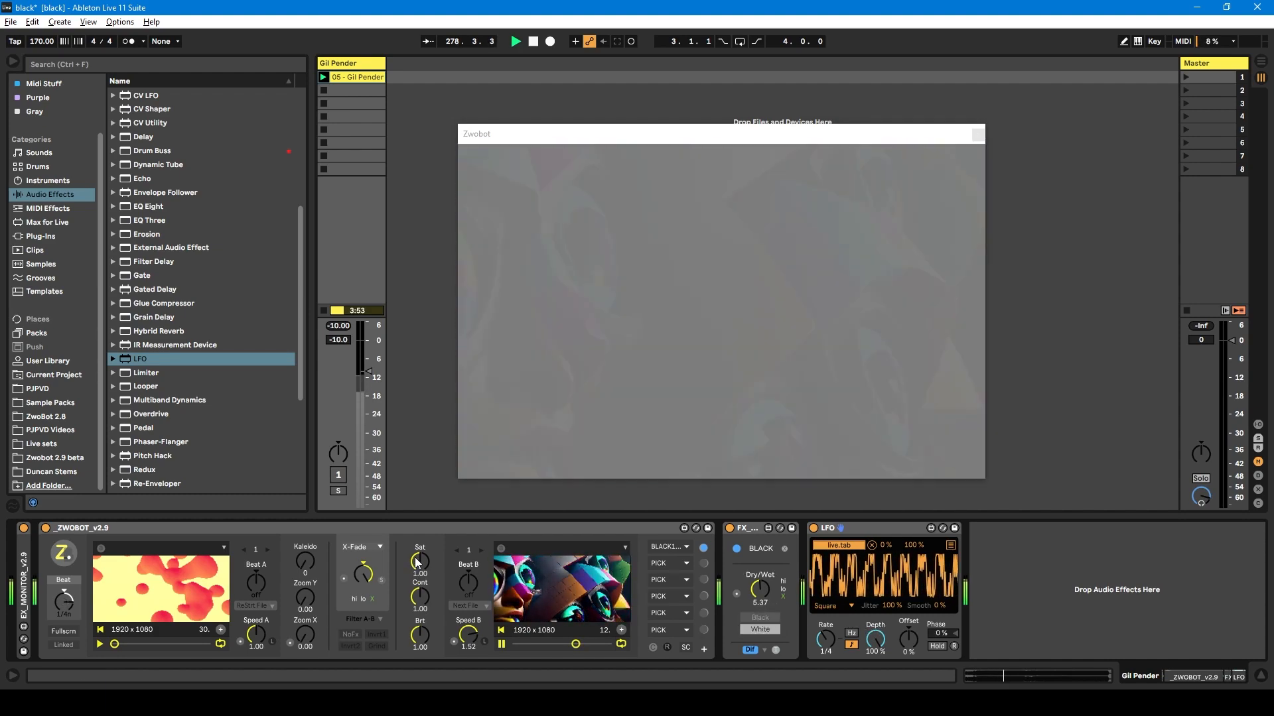
pyautogui.moveTo(417, 561); pyautogui.dragTo(417, 631)
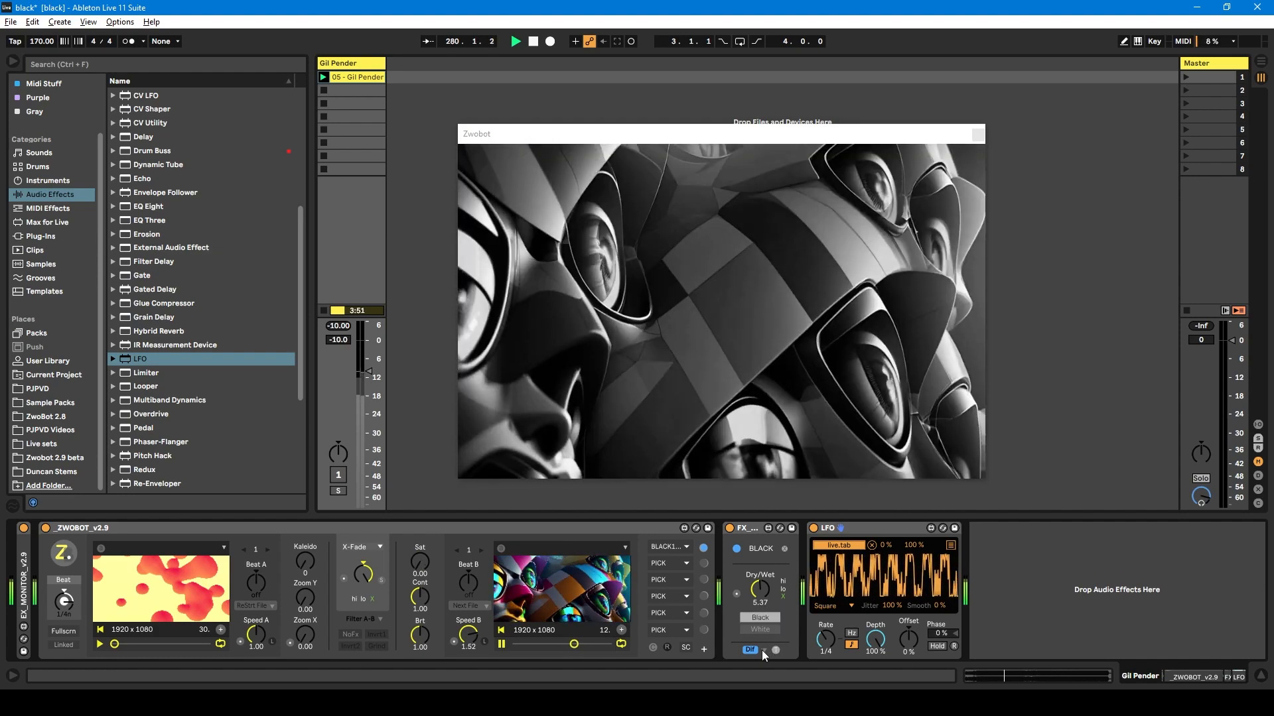
pyautogui.moveTo(761, 591); pyautogui.dragTo(761, 524)
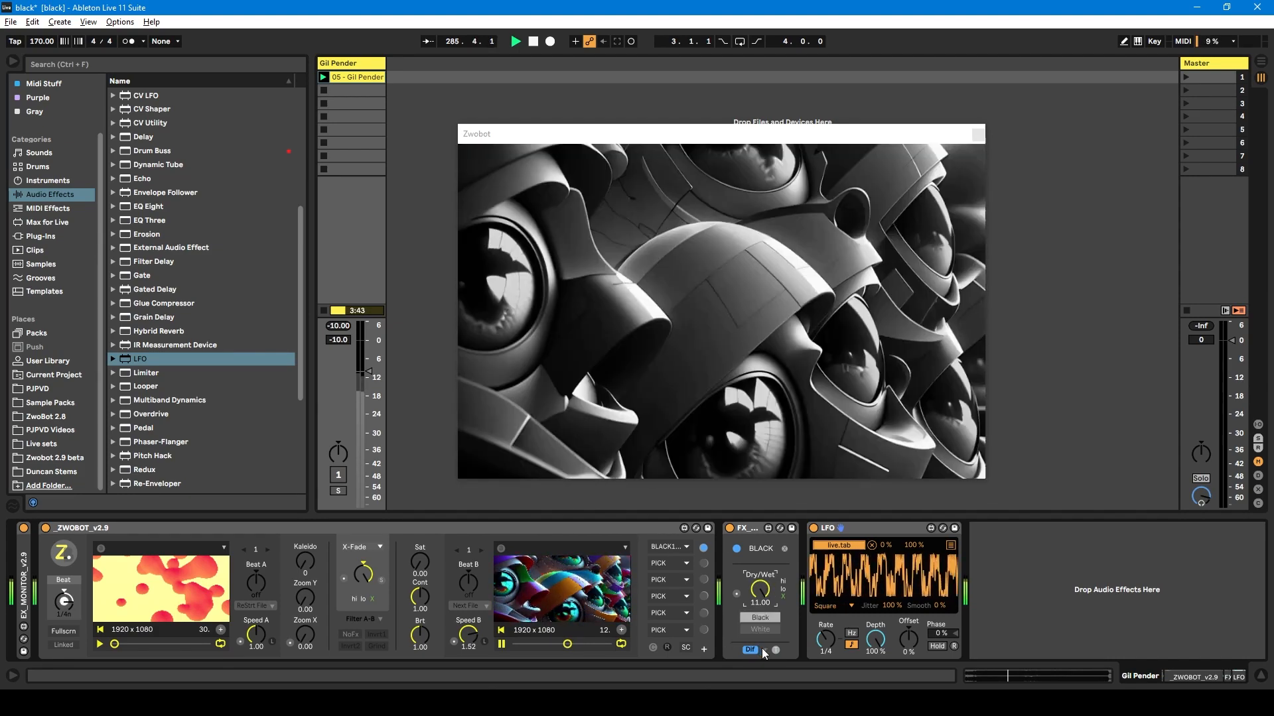
# - Change the Black effect's blend mode to Flip Contrast and set Dry/Wet to 3.81
pyautogui.click(751, 650)
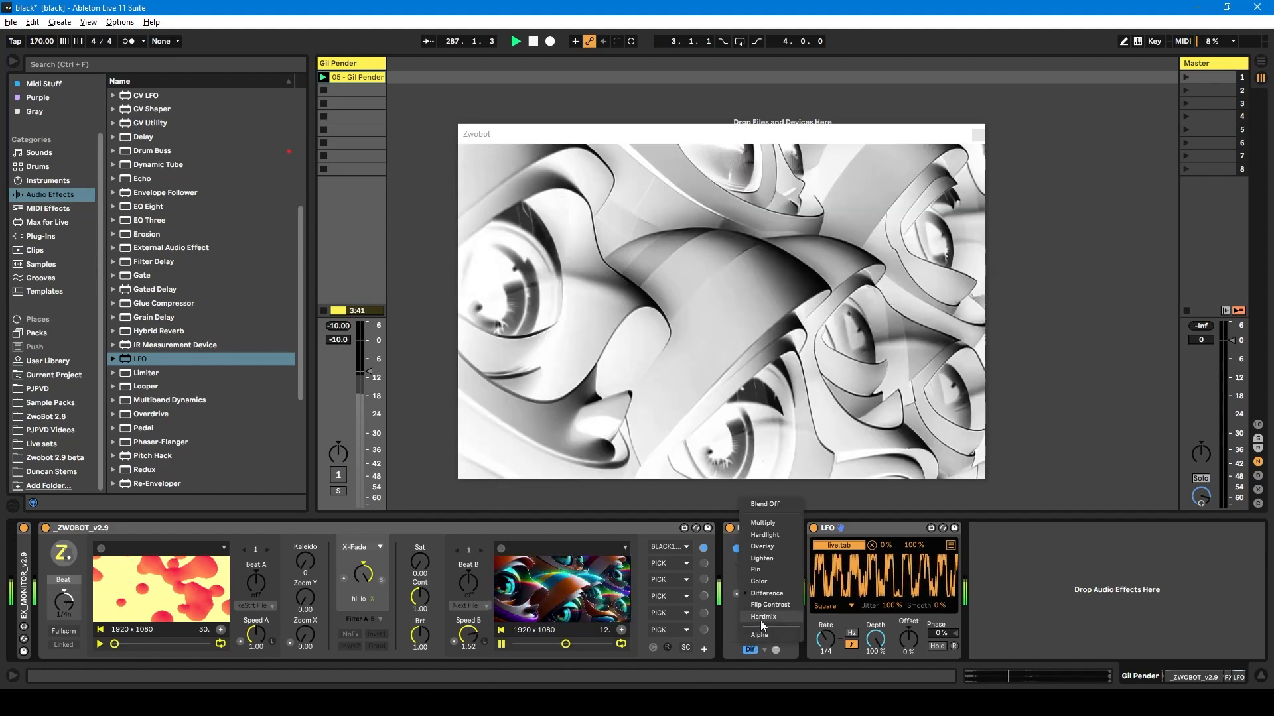
pyautogui.click(758, 605)
pyautogui.moveTo(760, 608); pyautogui.dragTo(760, 629)
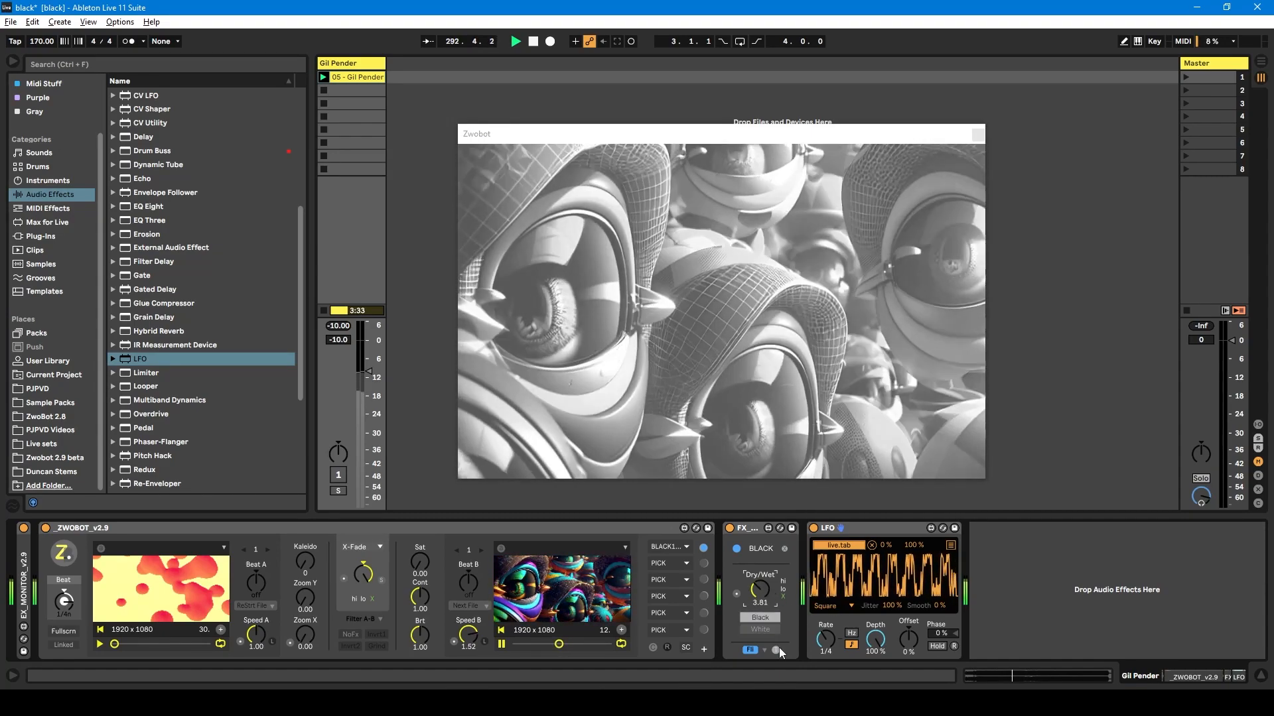
# - Turn on texture resampling, set Zwobot's brightness to 1.03, and reset its contrast to 1.00
pyautogui.click(776, 651)
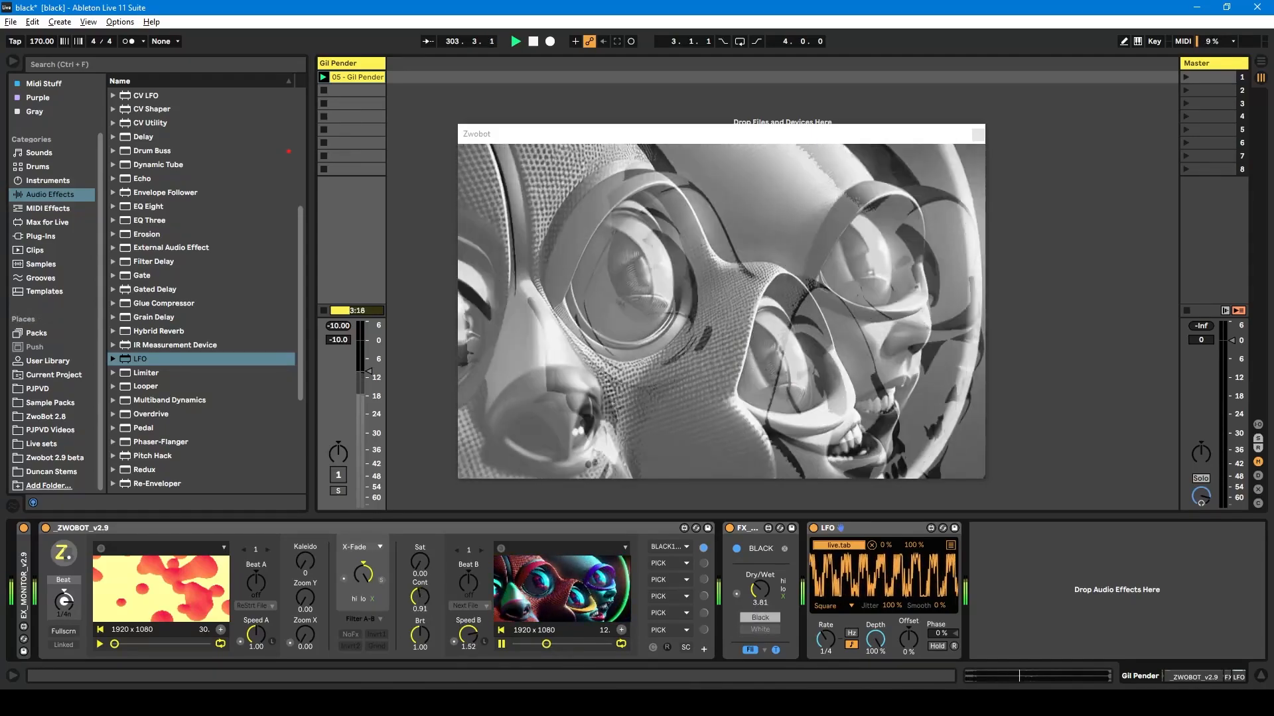
pyautogui.moveTo(420, 597); pyautogui.dragTo(419, 635)
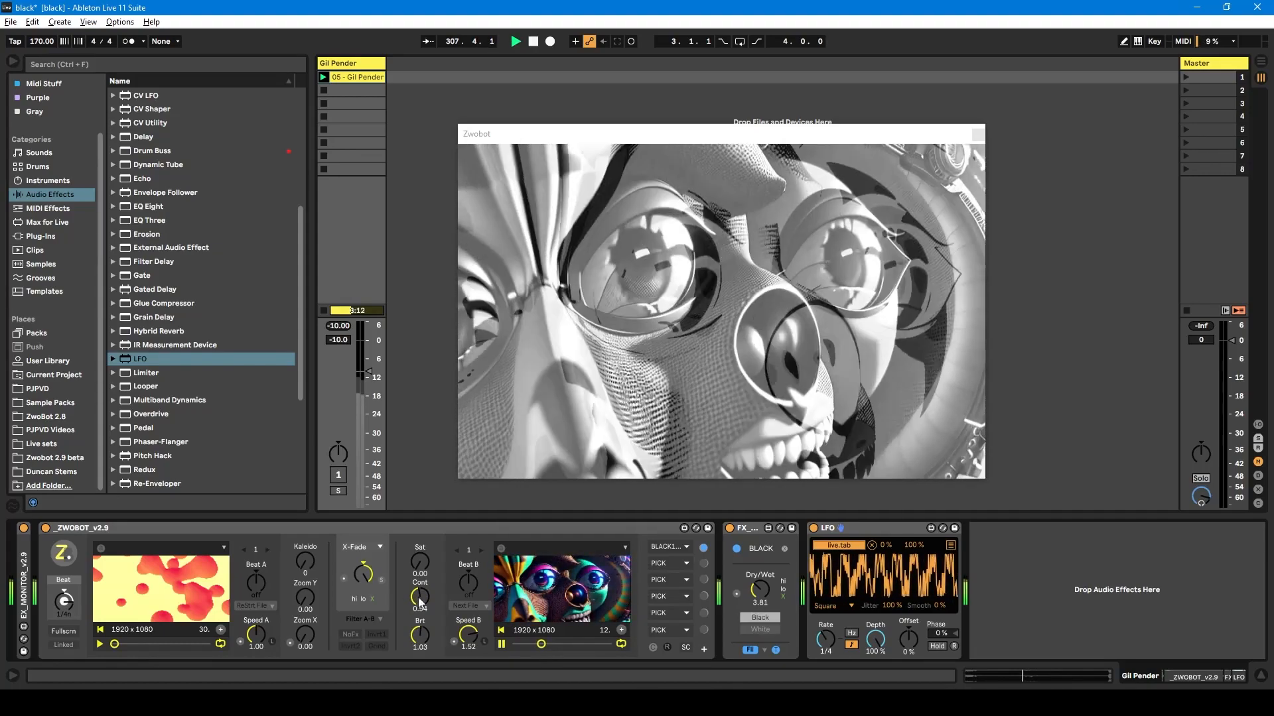
pyautogui.doubleClick(420, 597)
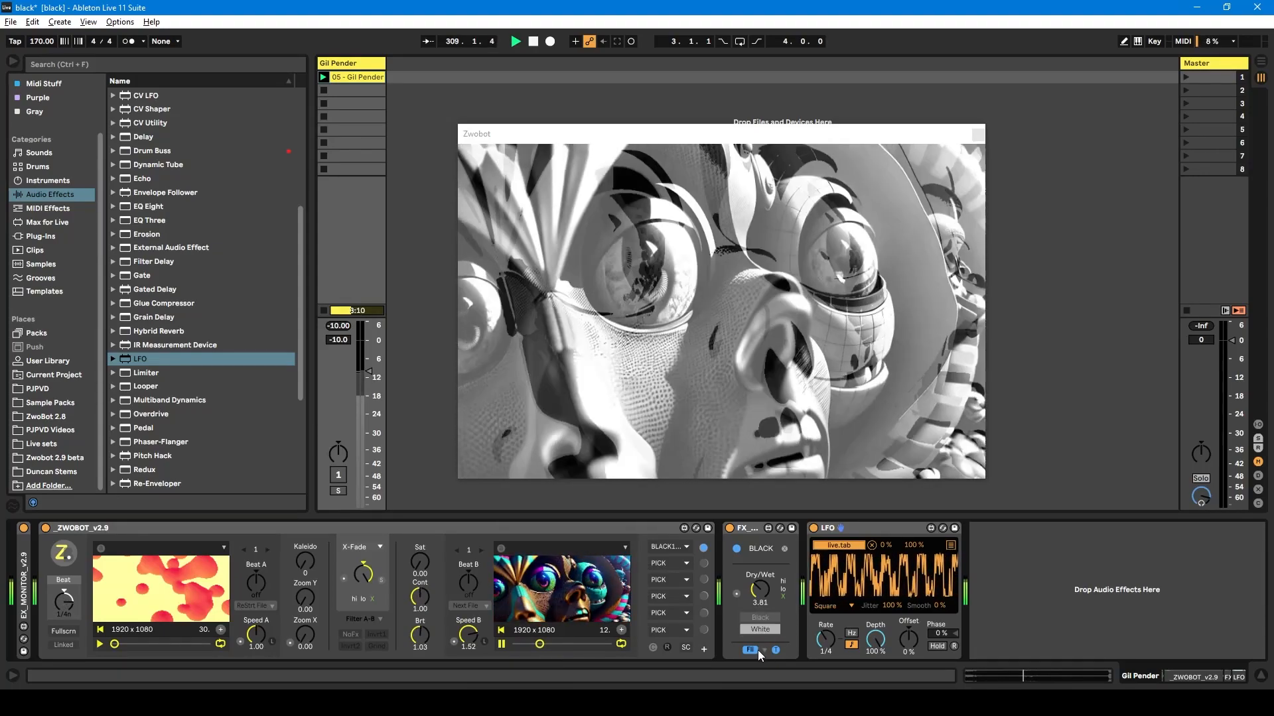
# - Change the Black effect's blend mode to Lighten
pyautogui.click(758, 650)
pyautogui.click(759, 563)
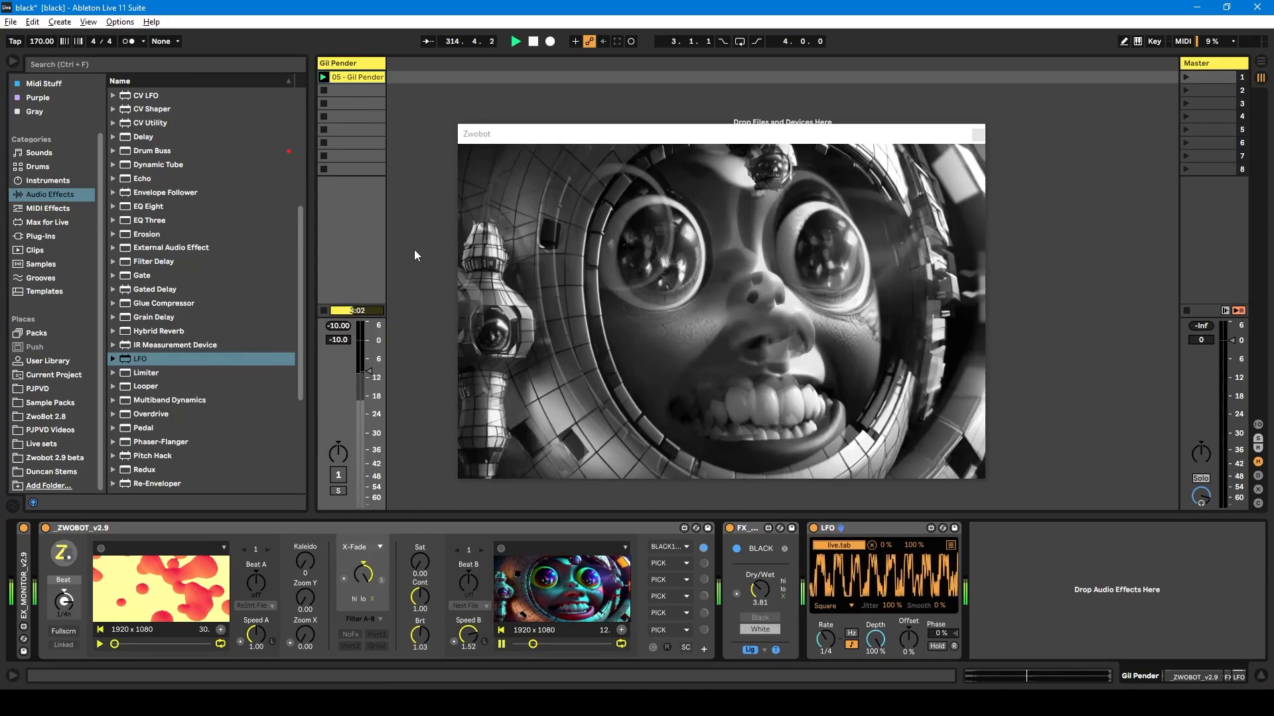
# - Restore arrangement playback and automate the LFO device to be off through the intro and on from bar 18
pyautogui.press('Tab')
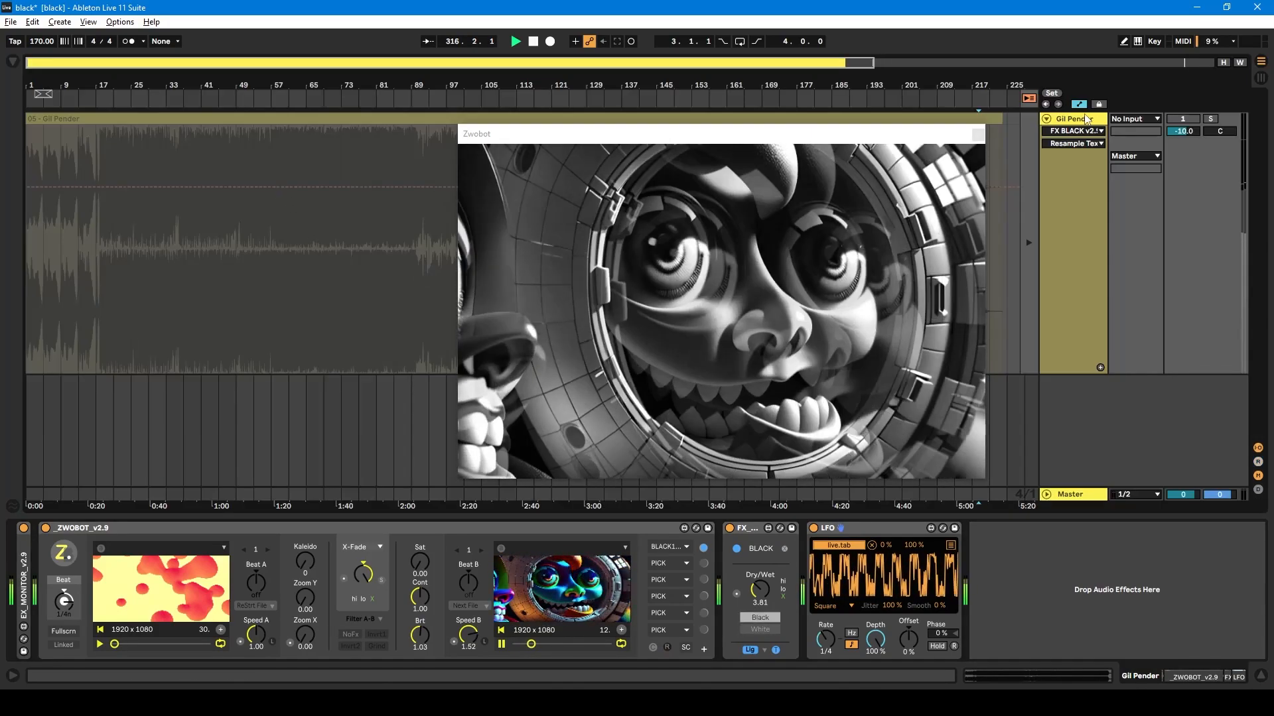
pyautogui.click(1029, 98)
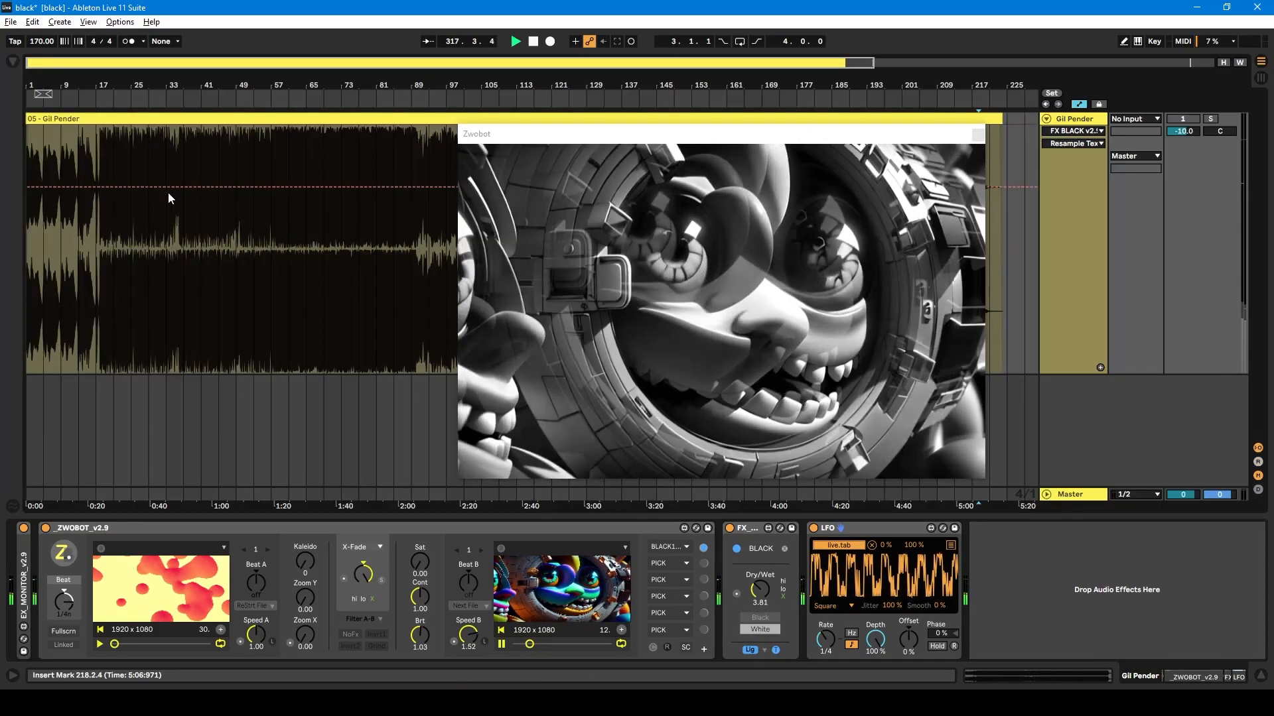
pyautogui.click(814, 529)
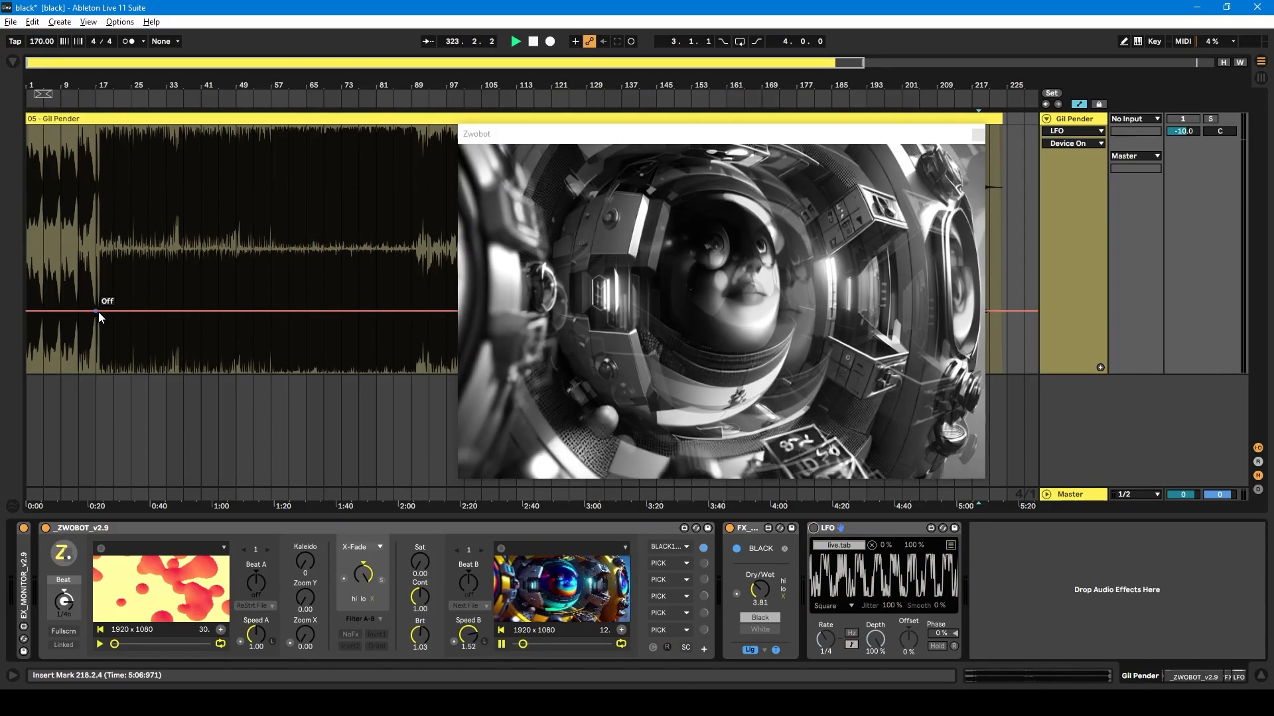
pyautogui.moveTo(102, 312); pyautogui.dragTo(101, 187)
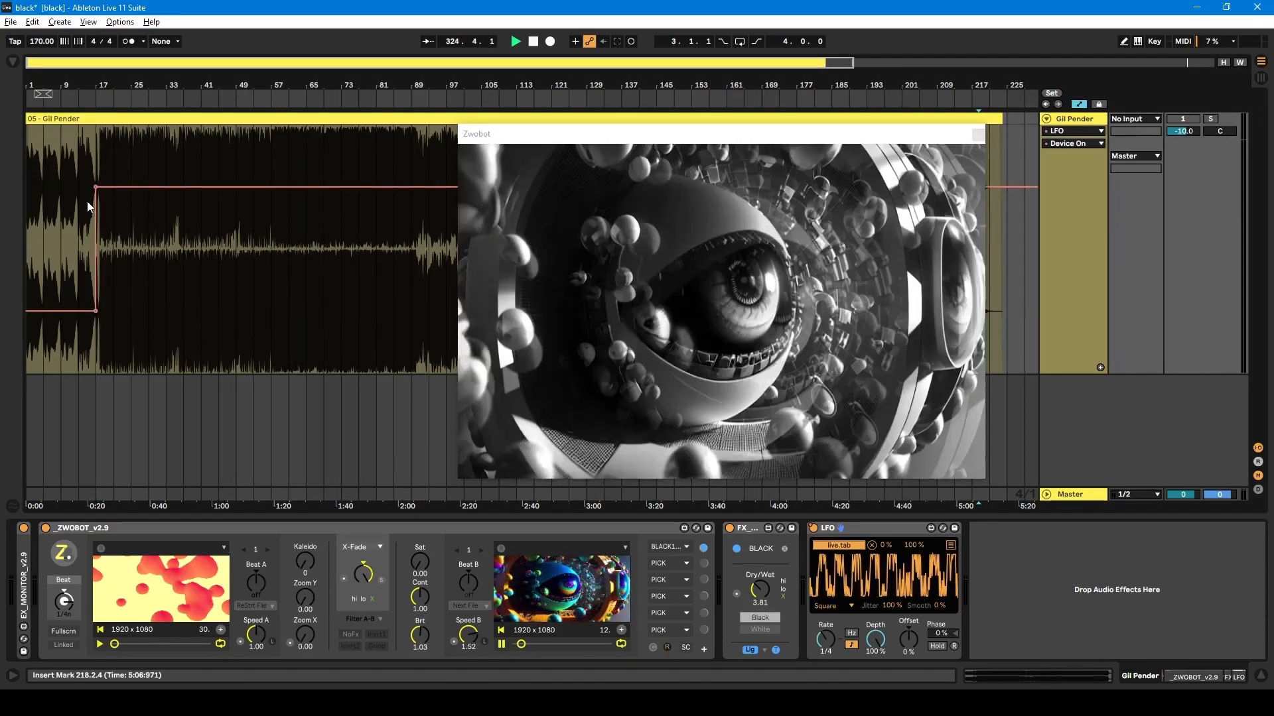
pyautogui.scroll(8, 91, 201)
pyautogui.moveTo(188, 187); pyautogui.dragTo(238, 186)
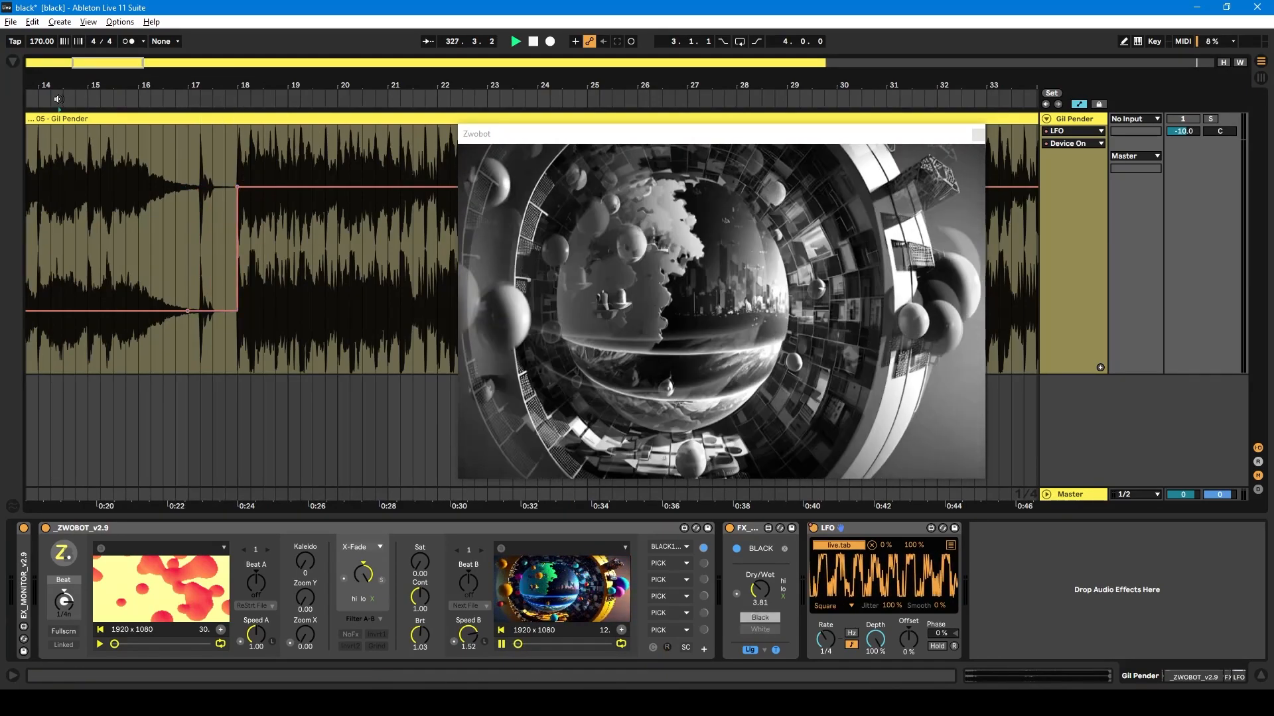
# - Play the arrangement across the LFO's switch-on point and lower the Gil Pender track's volume to -29.0 dB
pyautogui.click(107, 101)
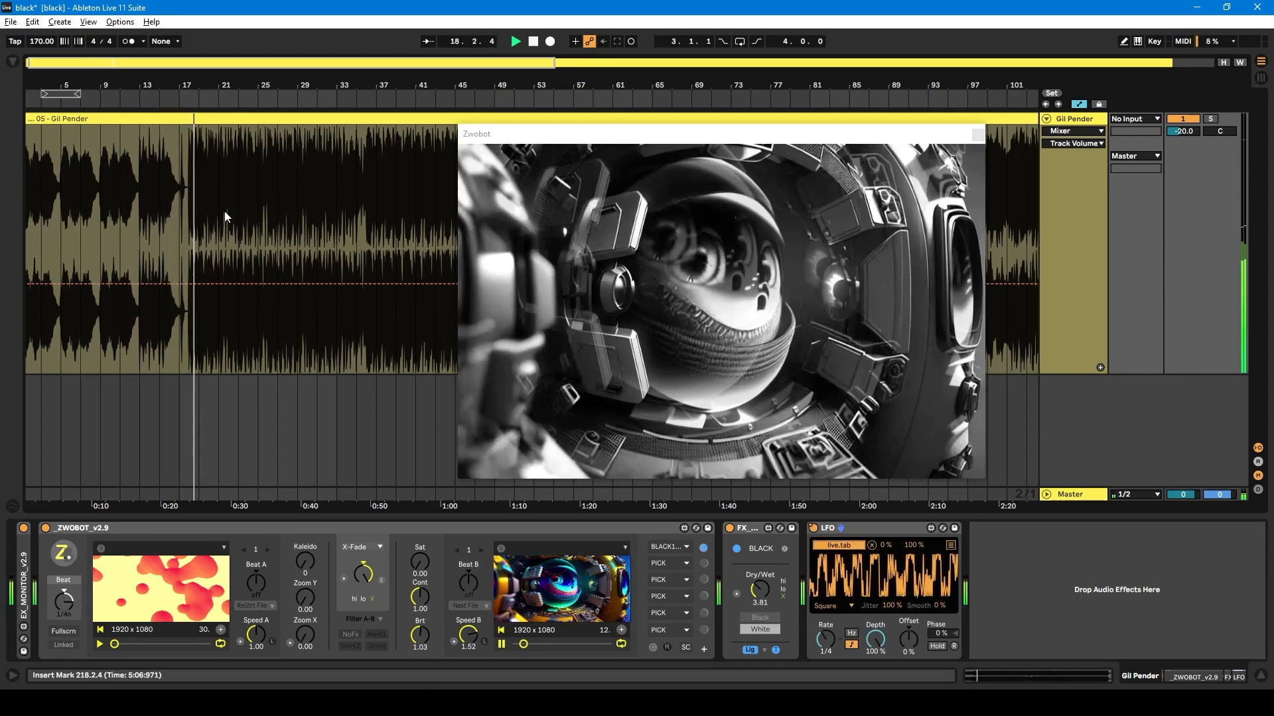
pyautogui.moveTo(1187, 131); pyautogui.dragTo(1187, 146)
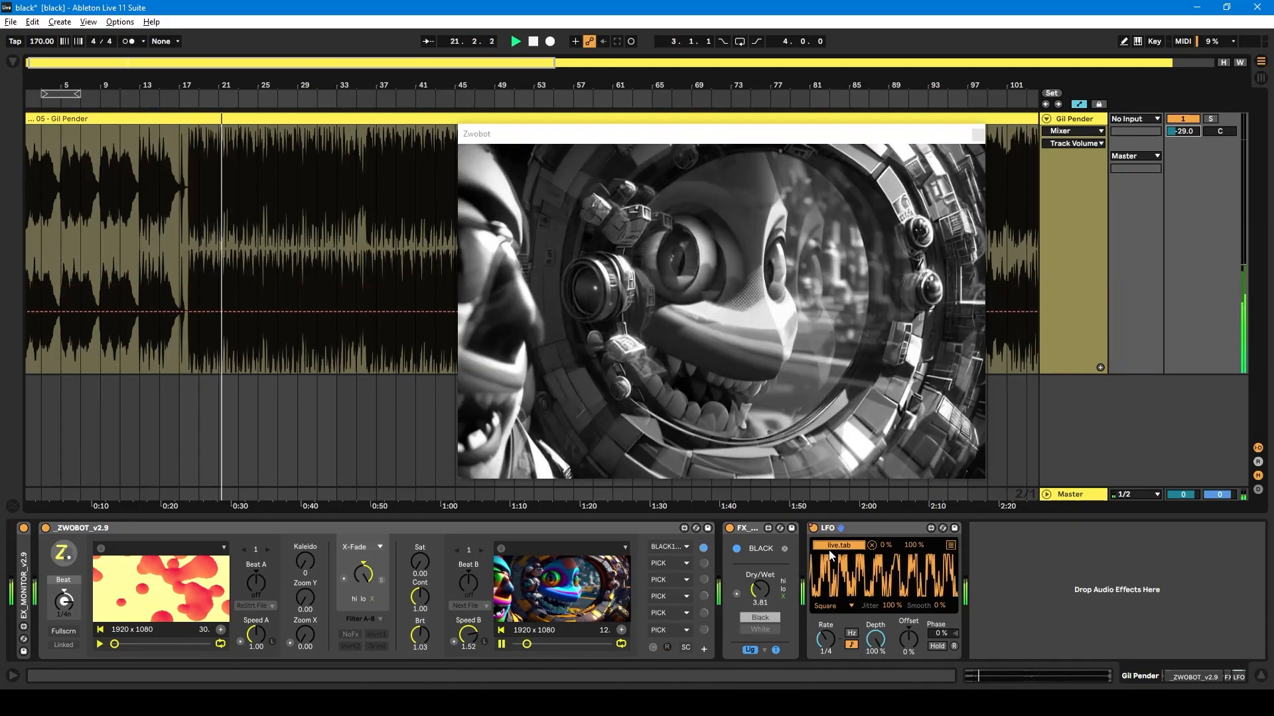